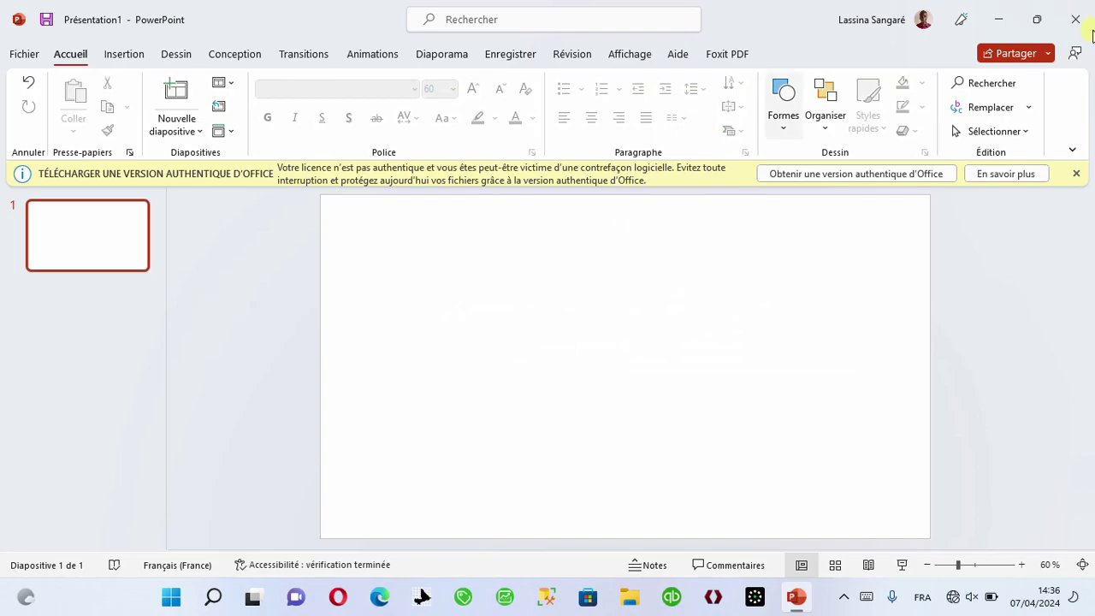
Dismiss the licence warning and insert a rectangle covering the whole slide, about 19.05 cm high by 33.87 cm wide.
{"action": "left_click", "coordinate": [1077, 175]}
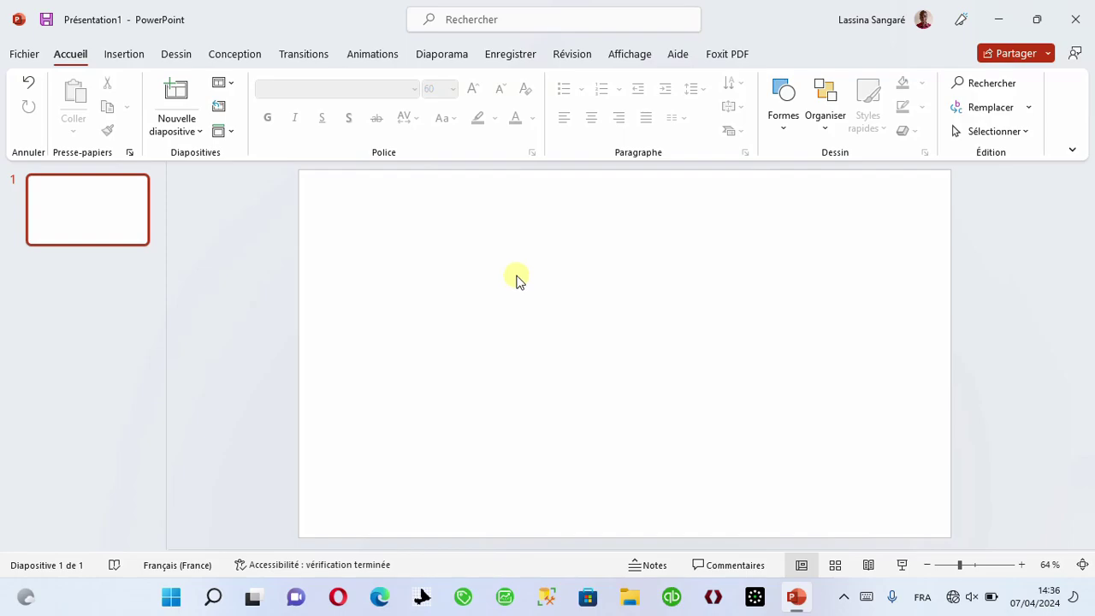
{"action": "left_click", "coordinate": [140, 59]}
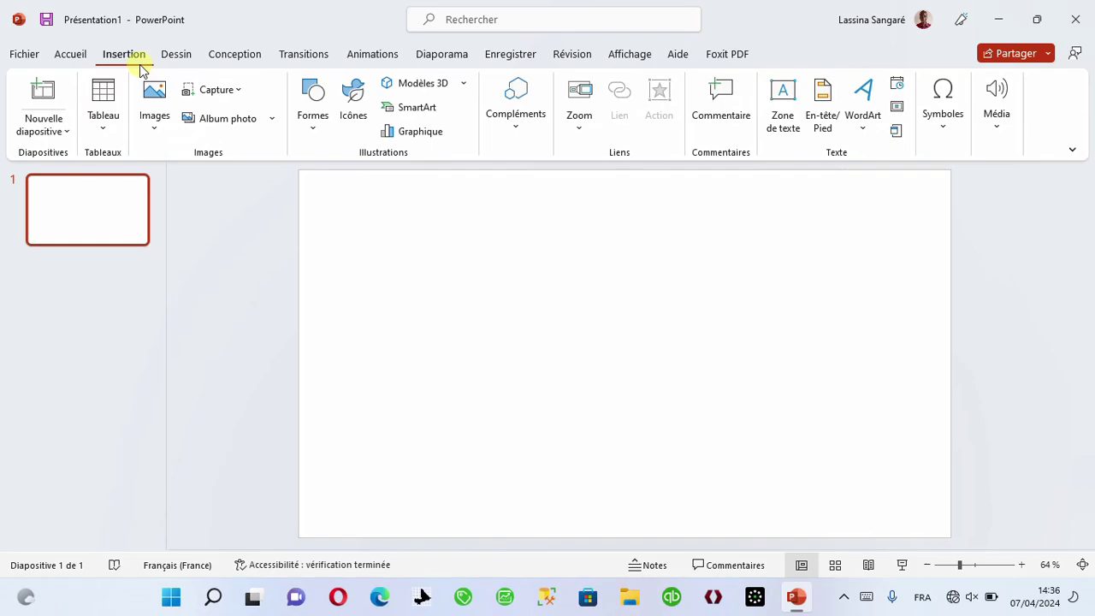
{"action": "left_click", "coordinate": [311, 133]}
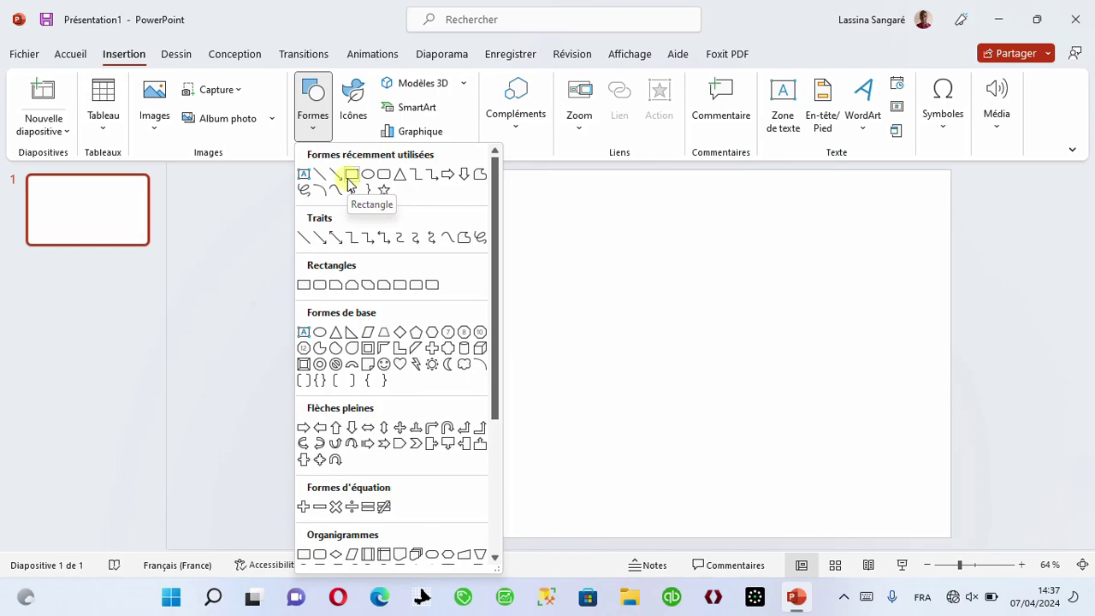
{"action": "left_click", "coordinate": [350, 175]}
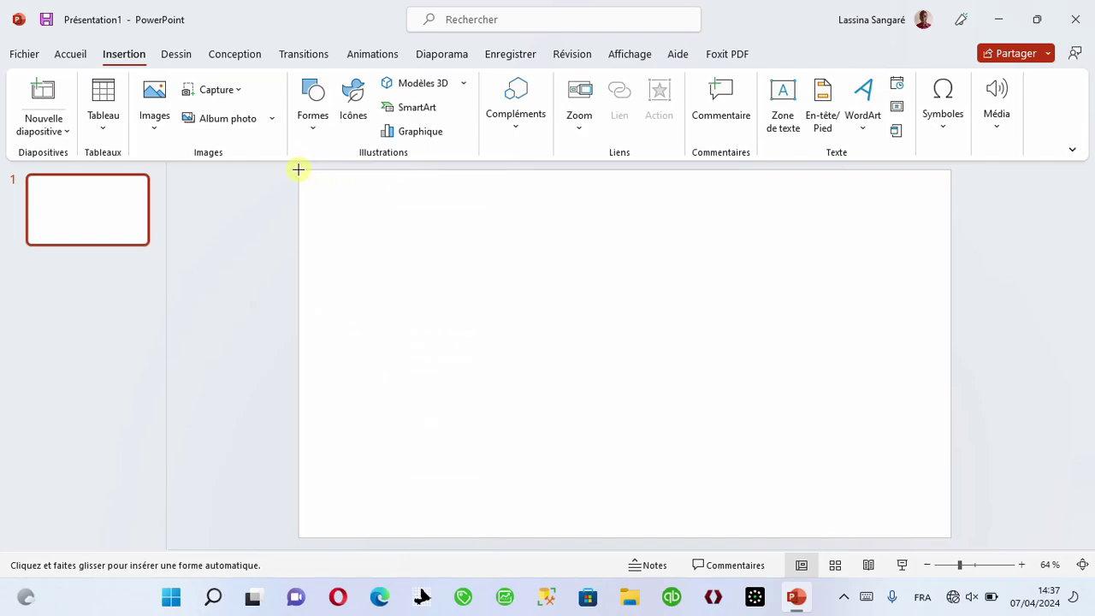
{"action": "mouse_move", "coordinate": [299, 170]}
{"action": "left_mouse_down"}
{"action": "mouse_move", "coordinate": [467, 262]}
{"action": "mouse_move", "coordinate": [775, 460]}
{"action": "mouse_move", "coordinate": [915, 504]}
{"action": "mouse_move", "coordinate": [946, 534]}
{"action": "left_mouse_up"}
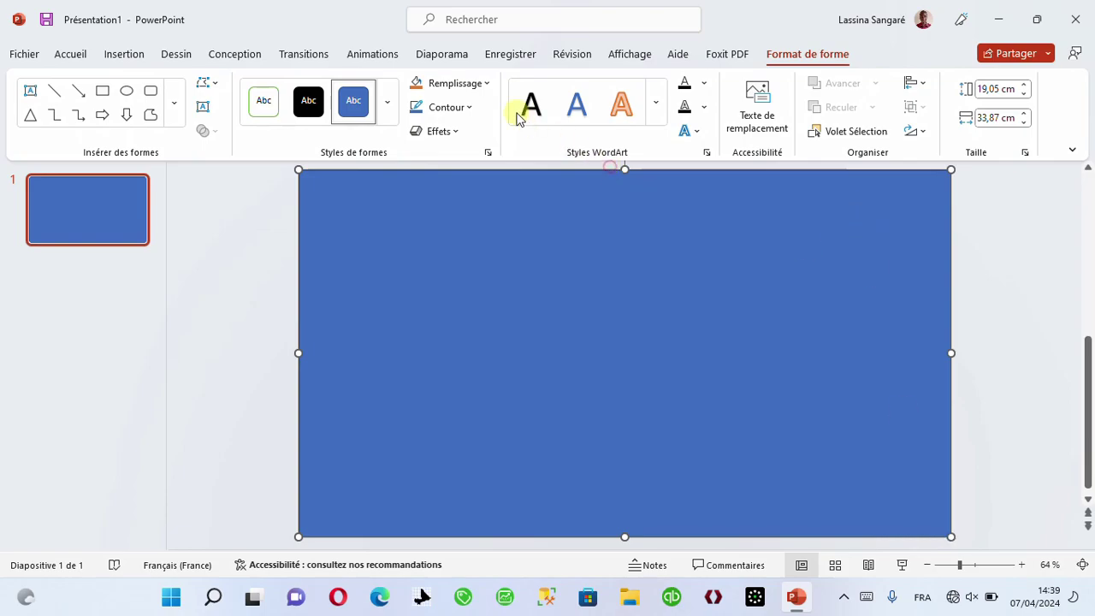
Fill the rectangle with standard green and set its outline colour to standard red.
{"action": "left_click", "coordinate": [480, 85]}
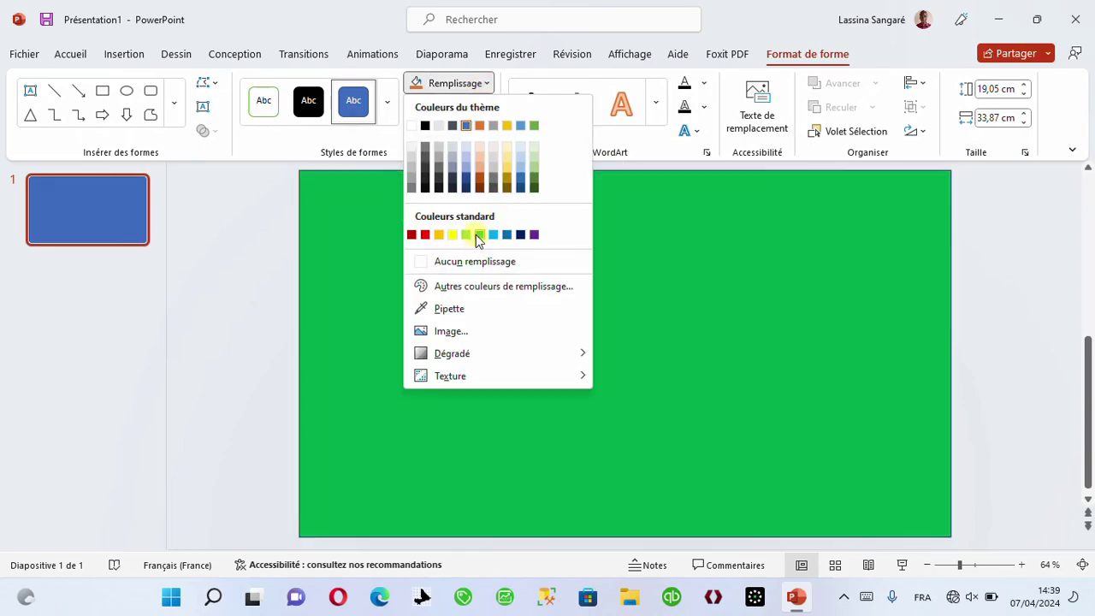
{"action": "left_click", "coordinate": [475, 234]}
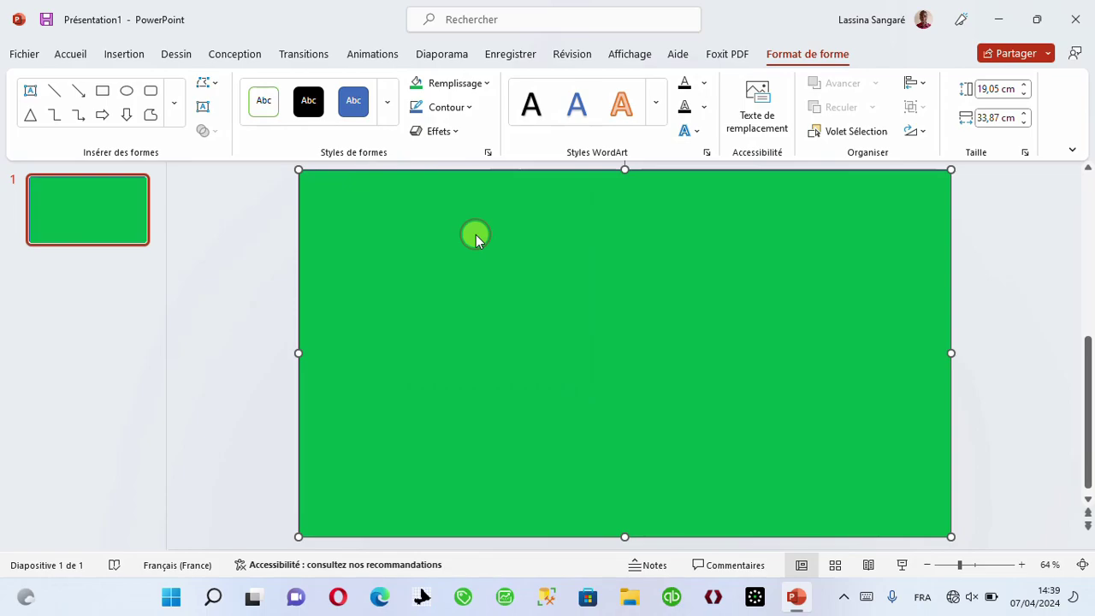
{"action": "left_click", "coordinate": [469, 107]}
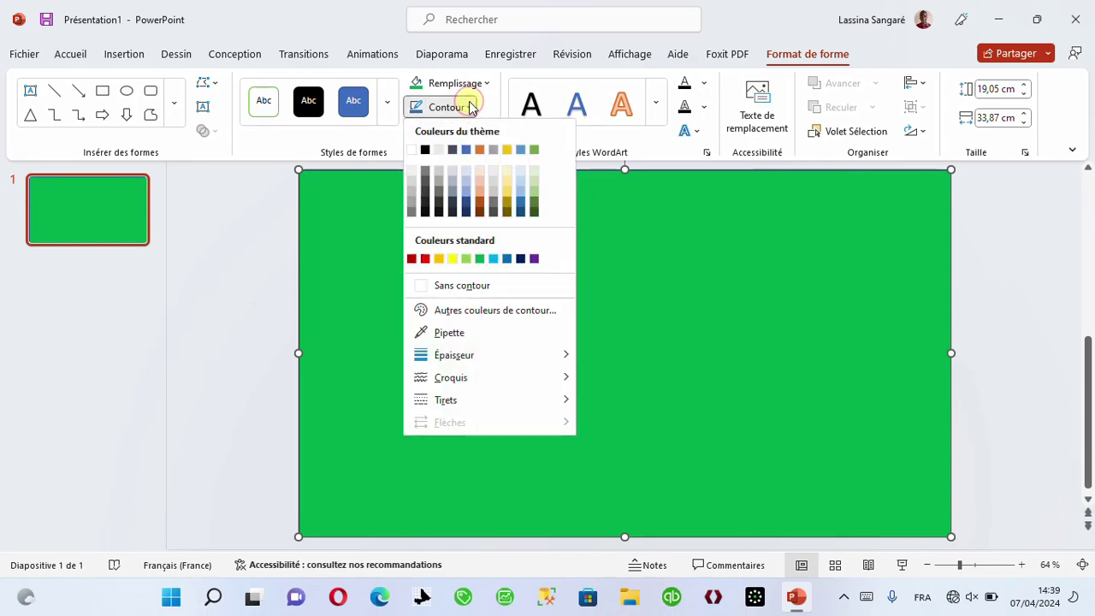
{"action": "left_click", "coordinate": [426, 259]}
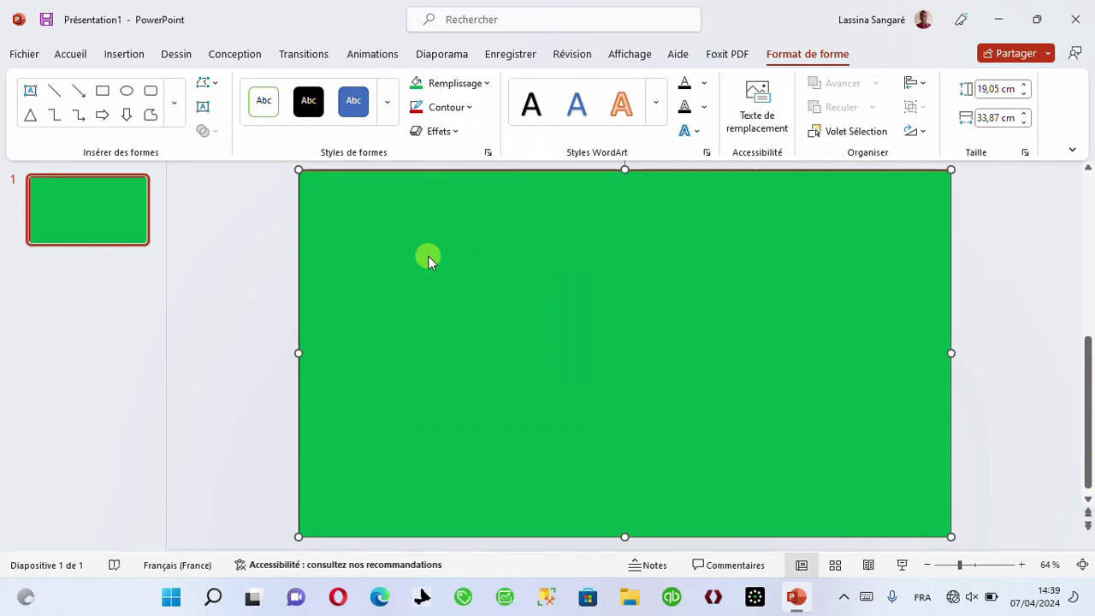
Increase the rectangle's outline width to 10 pt using the detailed line formatting options.
{"action": "left_click", "coordinate": [439, 111]}
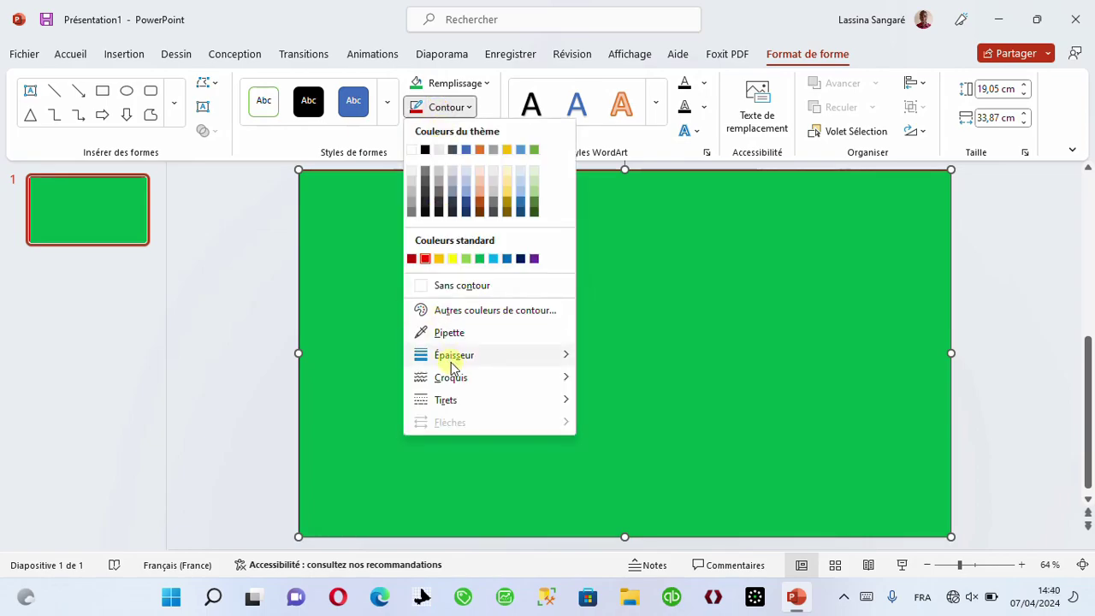
{"action": "mouse_move", "coordinate": [466, 362]}
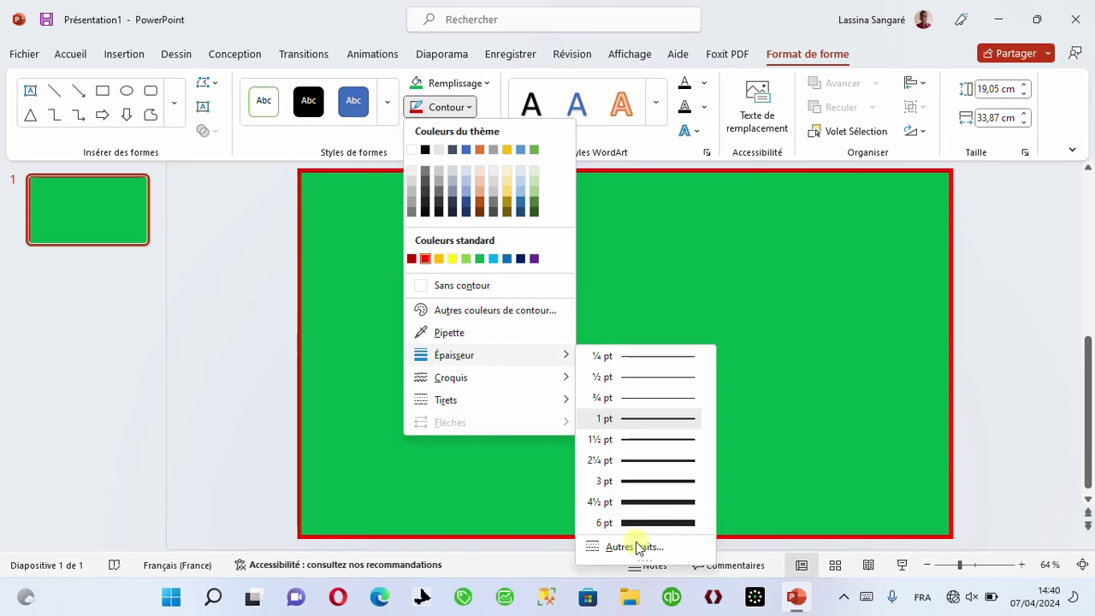
{"action": "left_click", "coordinate": [637, 547]}
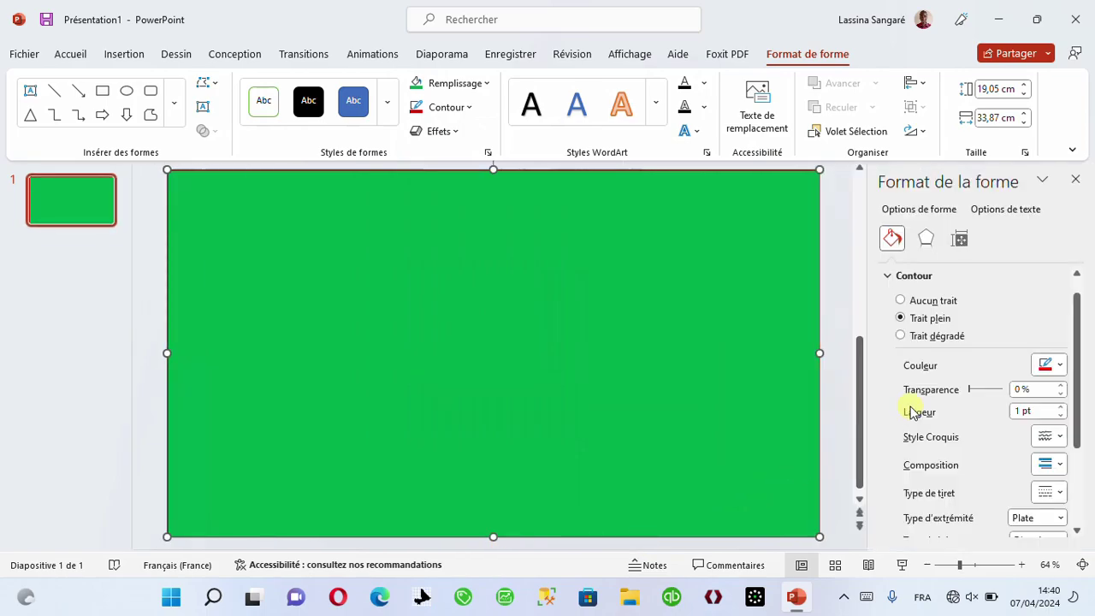
{"action": "left_click", "coordinate": [1061, 408]}
{"action": "left_click", "coordinate": [1061, 407]}
{"action": "left_click", "coordinate": [1061, 407]}
{"action": "left_click", "coordinate": [1061, 407]}
{"action": "left_click", "coordinate": [1061, 407]}
{"action": "left_click", "coordinate": [1061, 407]}
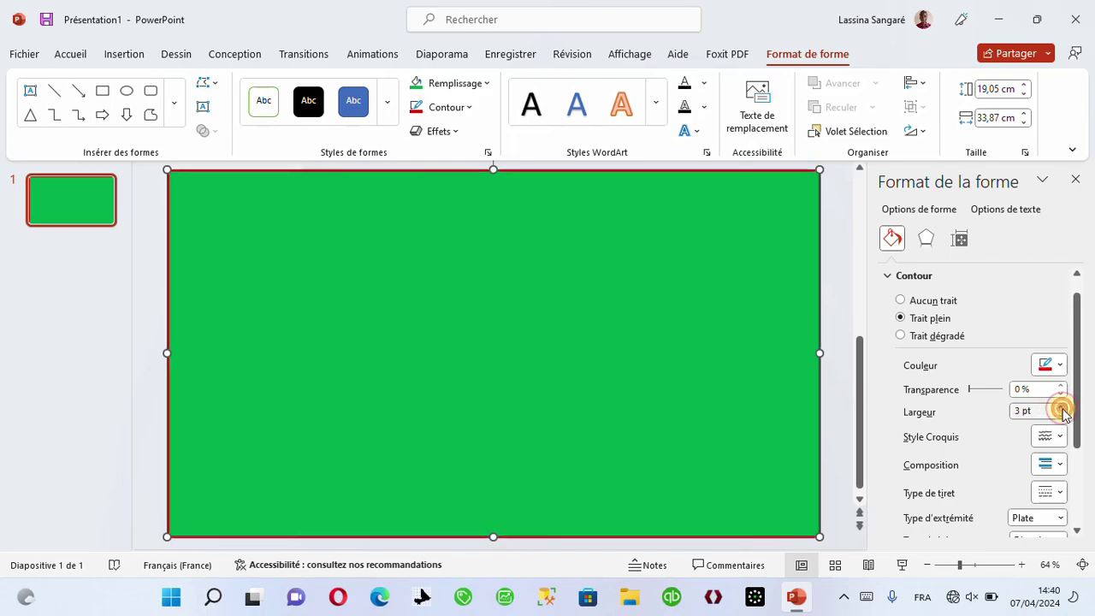
{"action": "left_click", "coordinate": [1061, 408]}
{"action": "left_click", "coordinate": [1061, 408]}
{"action": "left_click", "coordinate": [1061, 407]}
{"action": "left_click", "coordinate": [1061, 408]}
{"action": "left_click", "coordinate": [1061, 407]}
{"action": "left_click", "coordinate": [1061, 407]}
{"action": "left_click", "coordinate": [1061, 407]}
{"action": "left_click", "coordinate": [1061, 407]}
{"action": "left_click", "coordinate": [1061, 408]}
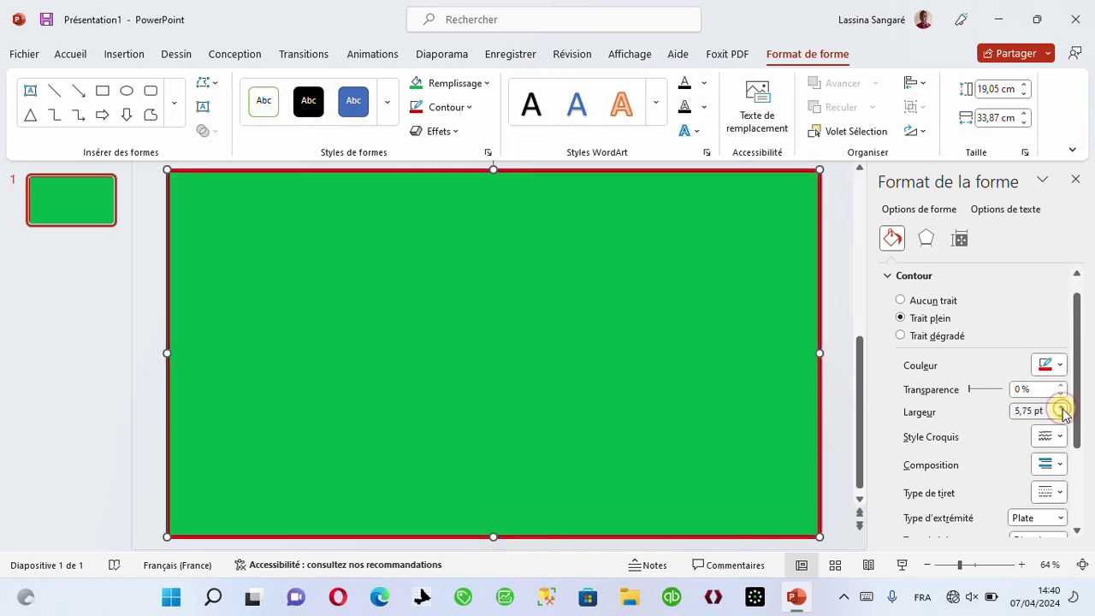
{"action": "left_click", "coordinate": [1061, 407]}
{"action": "left_click", "coordinate": [1062, 408]}
{"action": "left_click", "coordinate": [1061, 407]}
{"action": "left_click", "coordinate": [1061, 407]}
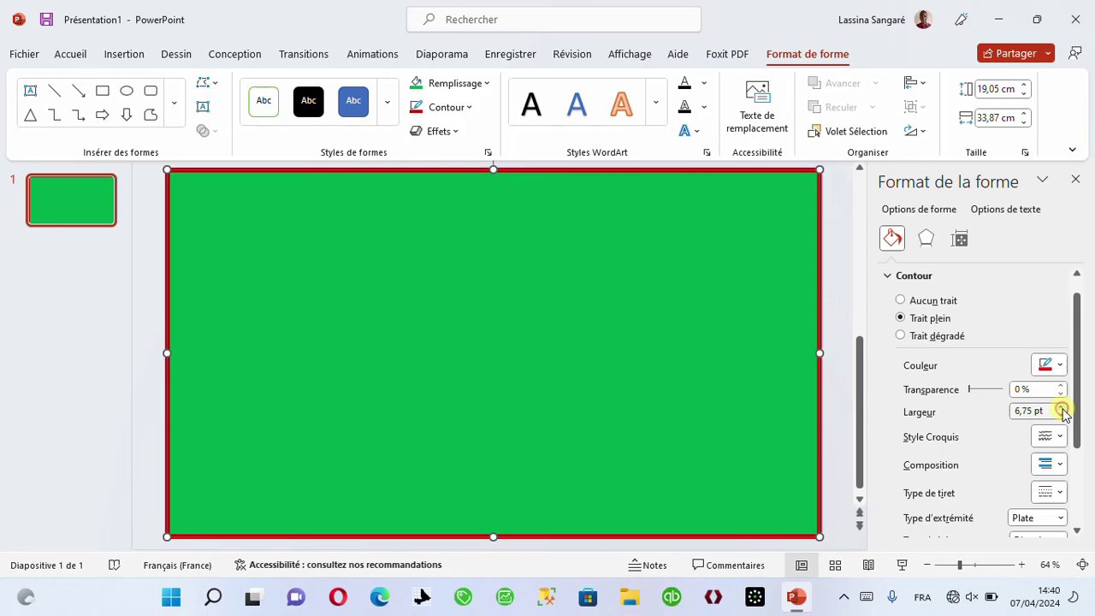
{"action": "left_click", "coordinate": [1061, 407]}
{"action": "left_click", "coordinate": [1061, 407]}
{"action": "left_click", "coordinate": [1061, 407]}
{"action": "left_click", "coordinate": [1061, 407]}
{"action": "left_click", "coordinate": [1061, 408]}
{"action": "left_click", "coordinate": [1062, 407]}
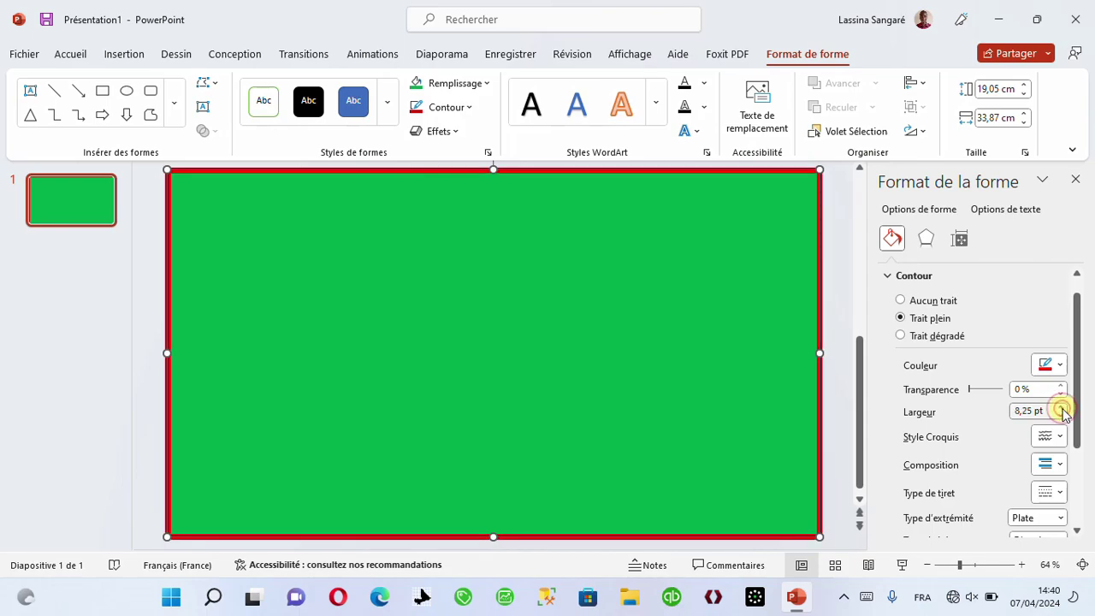
{"action": "left_click", "coordinate": [1061, 407]}
{"action": "left_click", "coordinate": [1061, 408]}
{"action": "left_click", "coordinate": [1061, 407]}
{"action": "left_click", "coordinate": [1061, 407]}
{"action": "left_click", "coordinate": [1062, 407]}
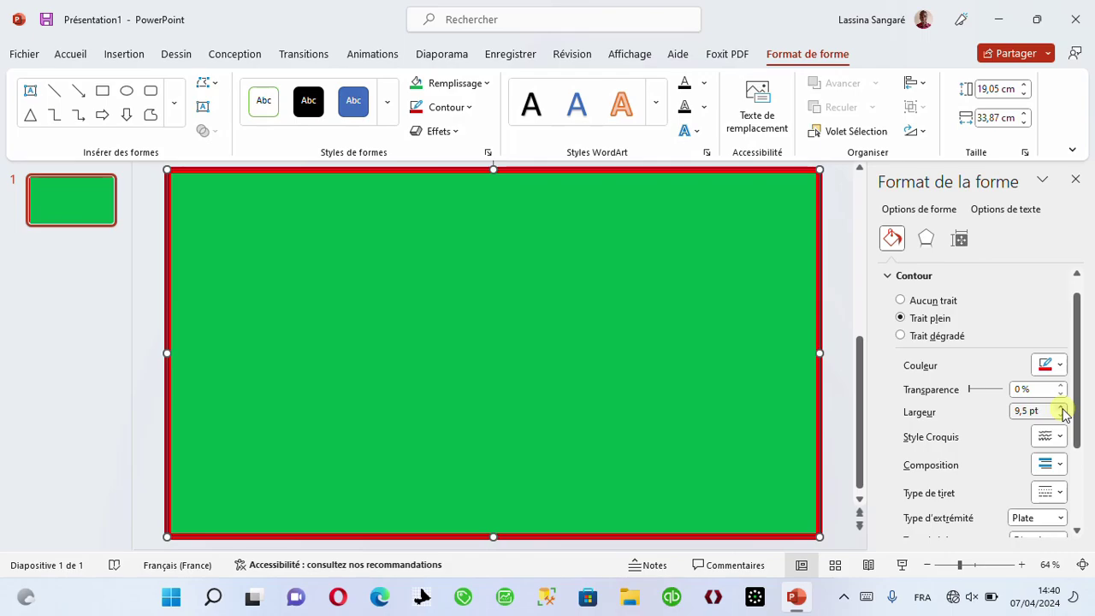
{"action": "left_click", "coordinate": [1061, 408]}
{"action": "left_click", "coordinate": [1061, 407]}
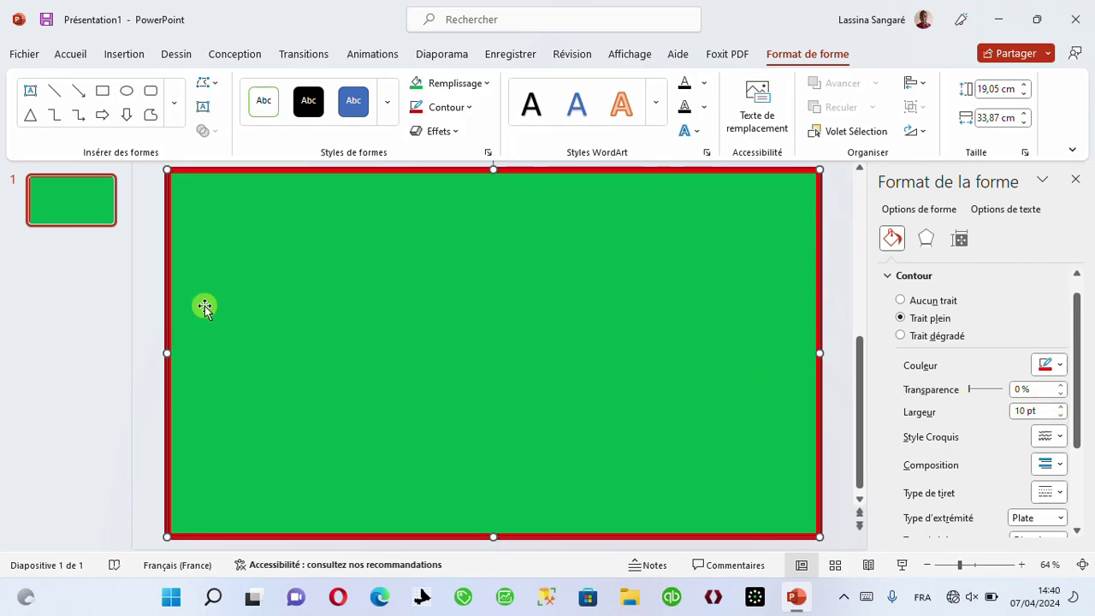
Examine the rectangle's border, then review its size, effects, fill and outline formatting settings.
{"action": "left_click", "coordinate": [158, 310]}
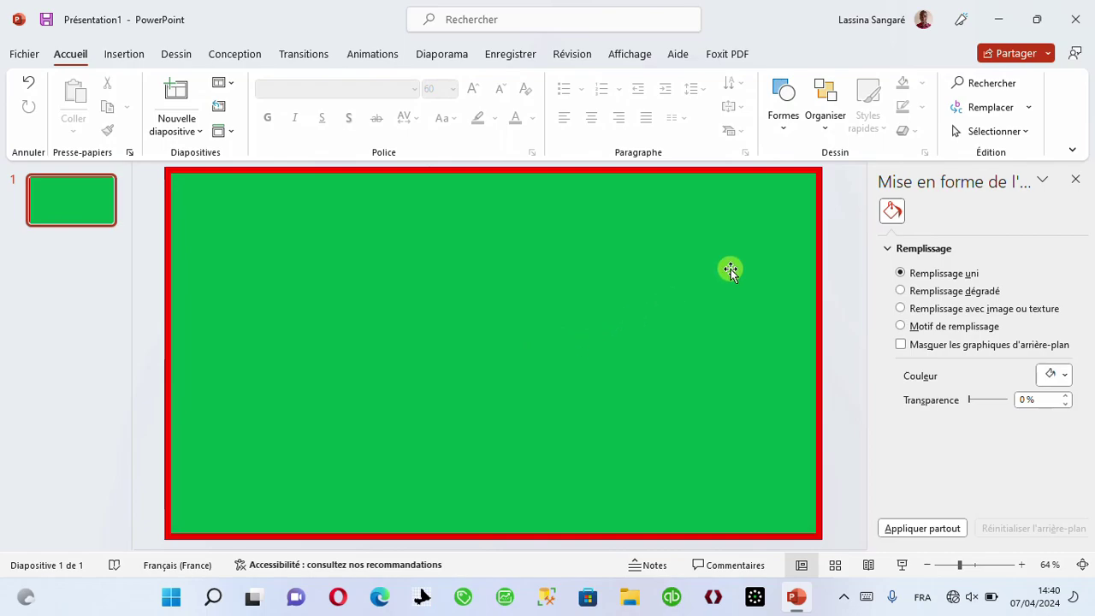
{"action": "left_click", "coordinate": [815, 273]}
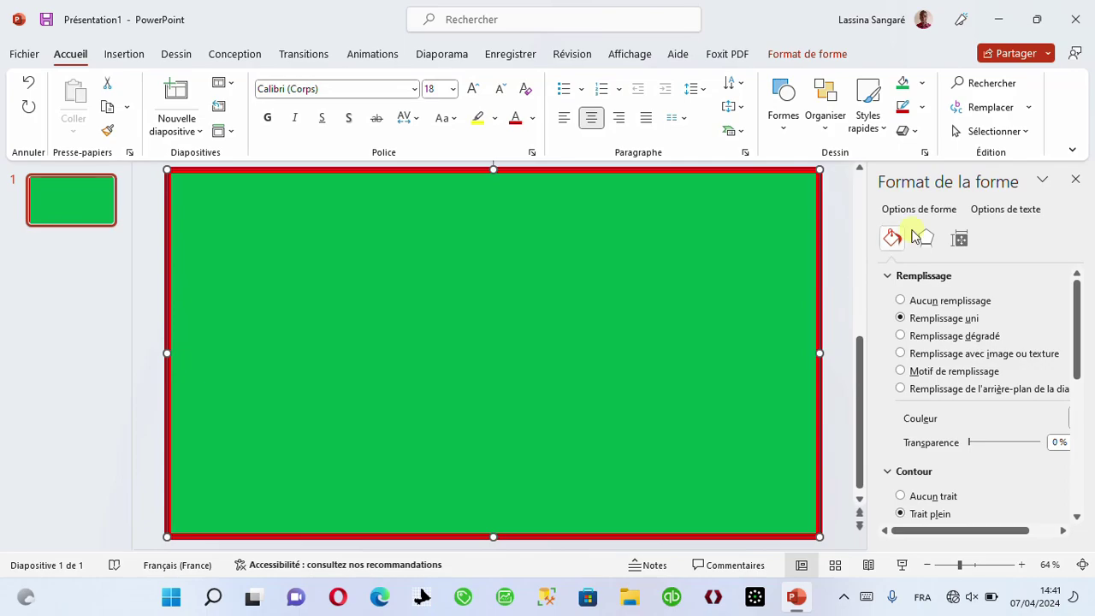
{"action": "left_click", "coordinate": [960, 239]}
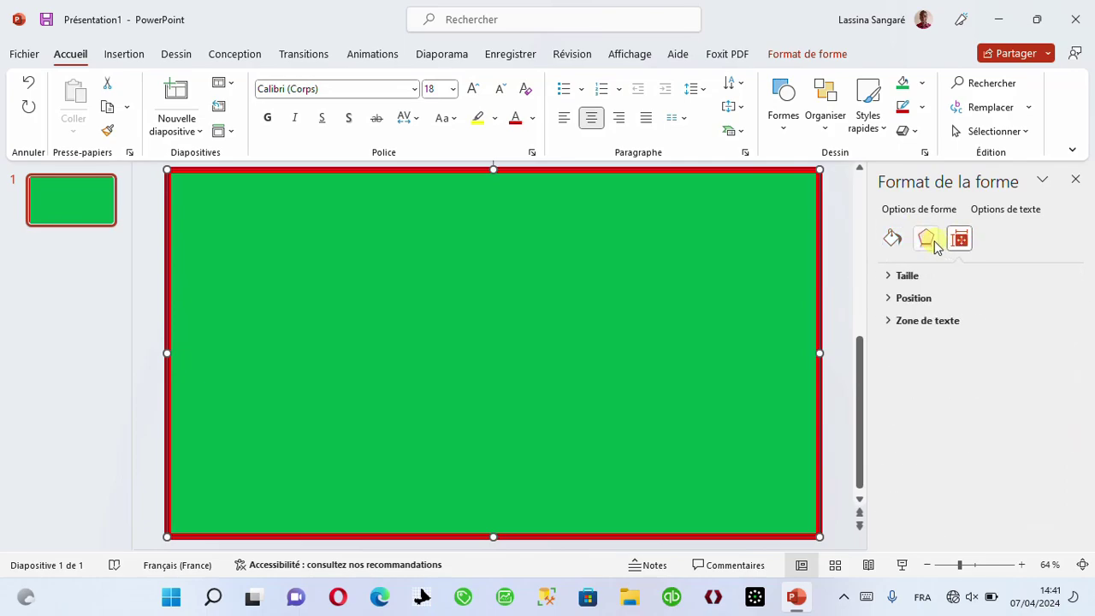
{"action": "left_click", "coordinate": [890, 275]}
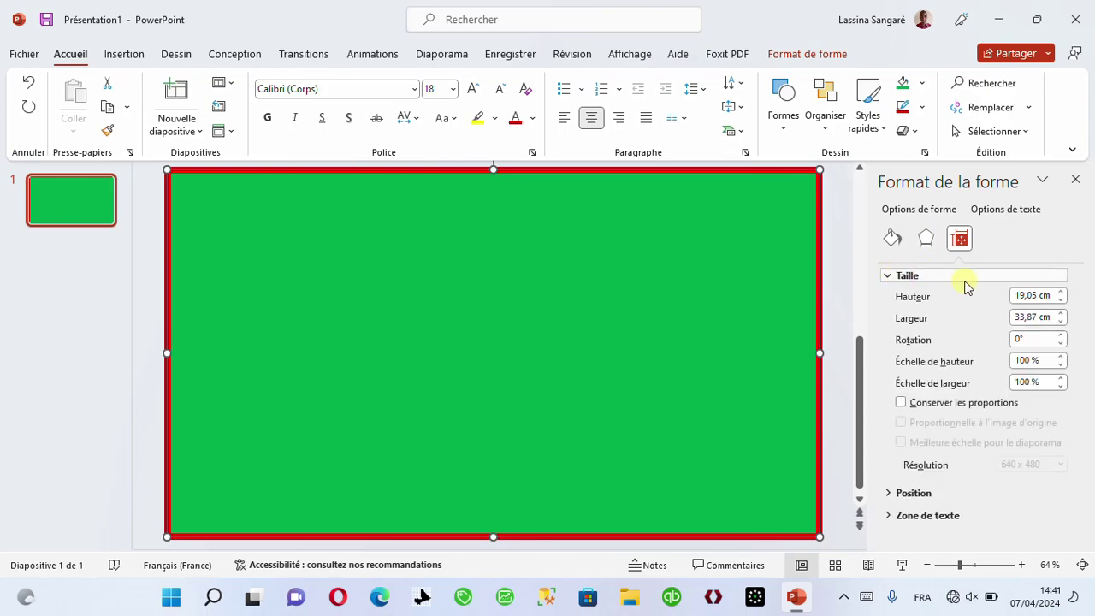
{"action": "left_click", "coordinate": [928, 240]}
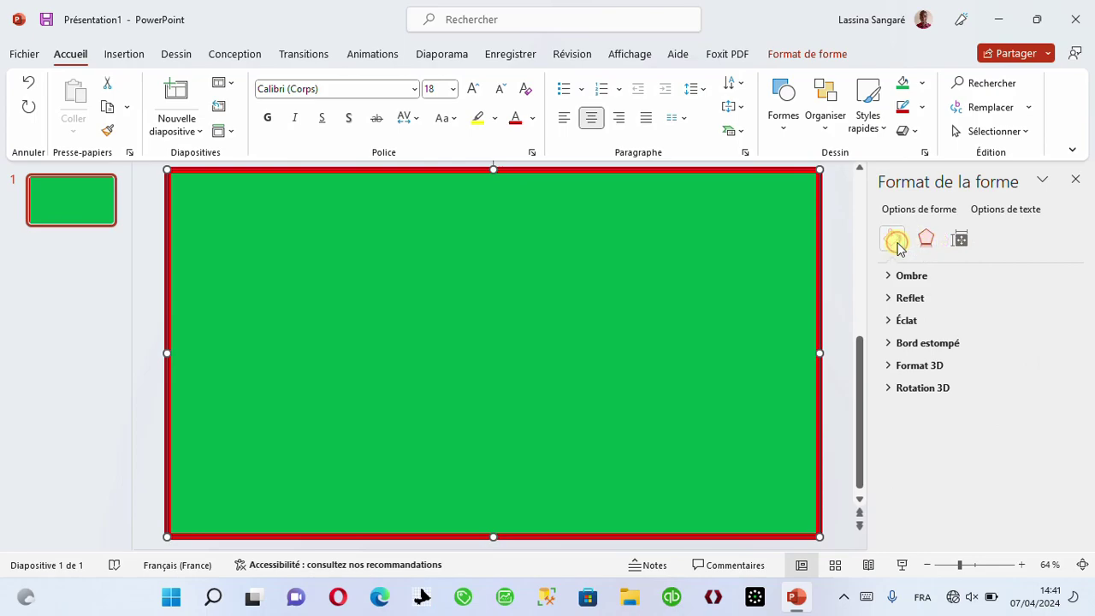
{"action": "left_click", "coordinate": [895, 243]}
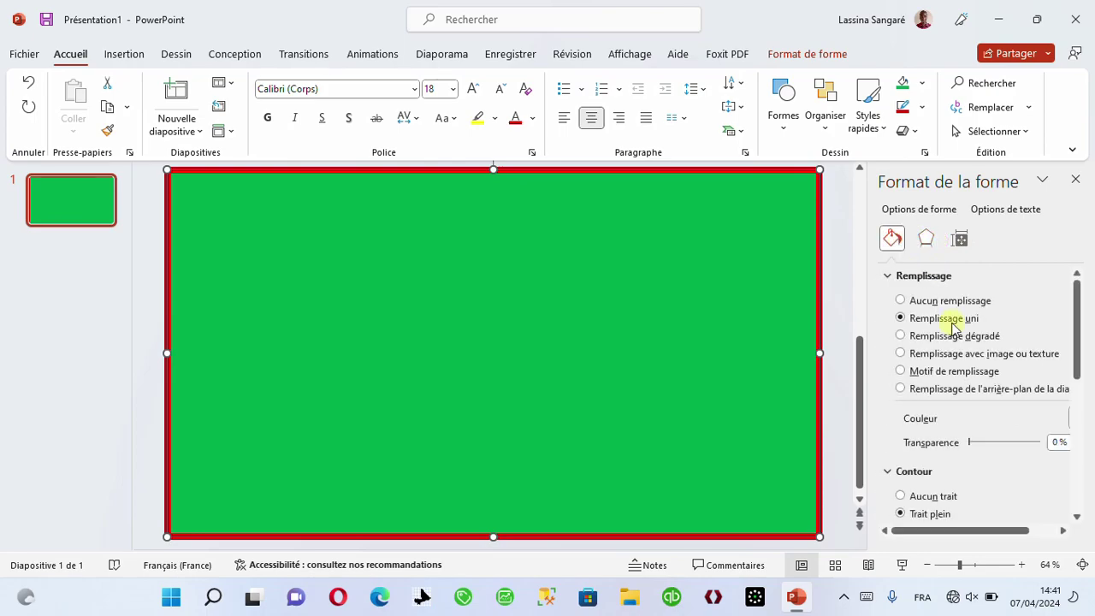
{"action": "left_click_drag", "start_coordinate": [1077, 325], "coordinate": [1071, 391]}
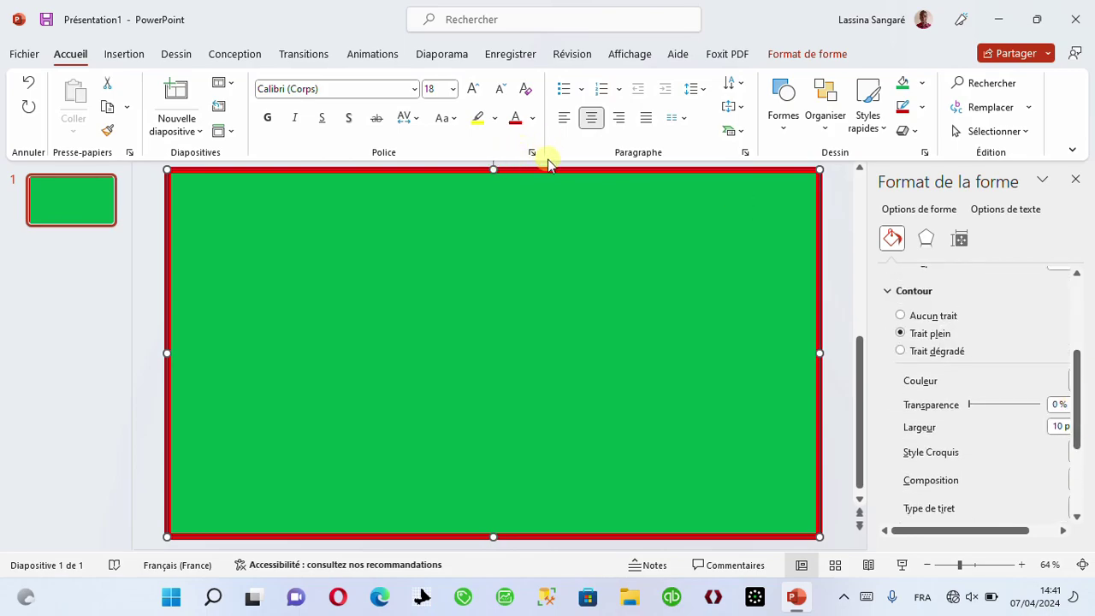
{"action": "left_click_drag", "start_coordinate": [551, 171], "coordinate": [550, 167]}
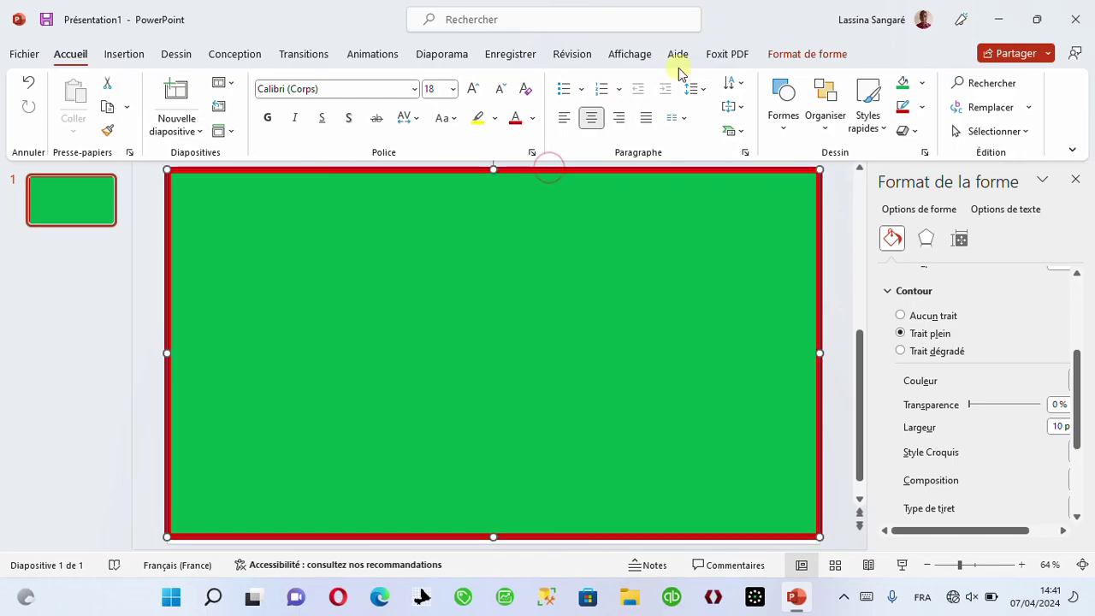
Reopen the detailed line options for the rectangle and raise its outline width to 11 pt.
{"action": "left_click", "coordinate": [791, 57]}
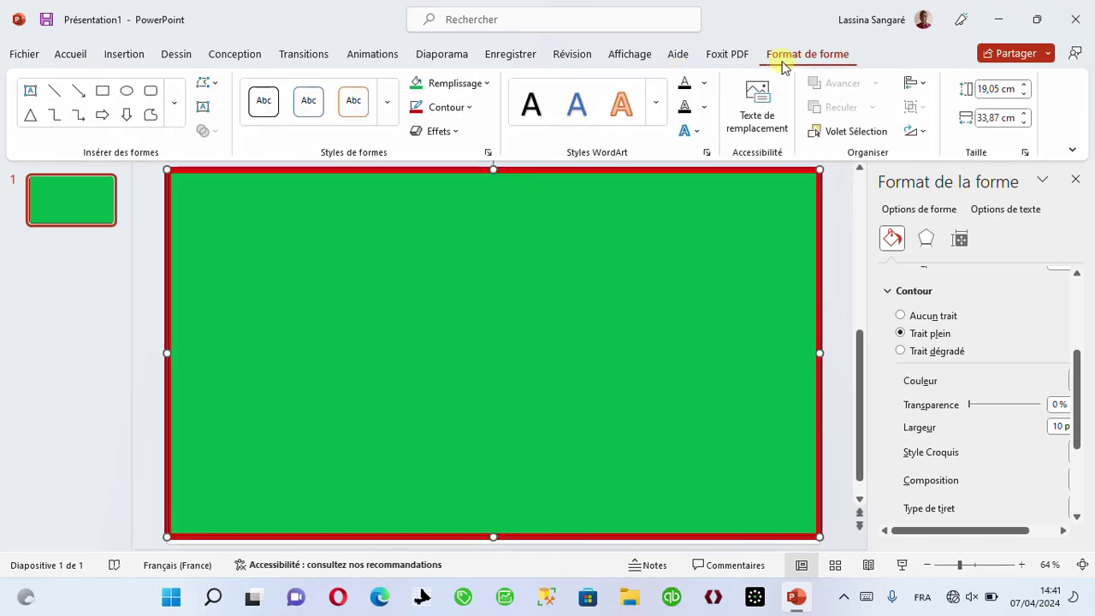
{"action": "left_click", "coordinate": [445, 109]}
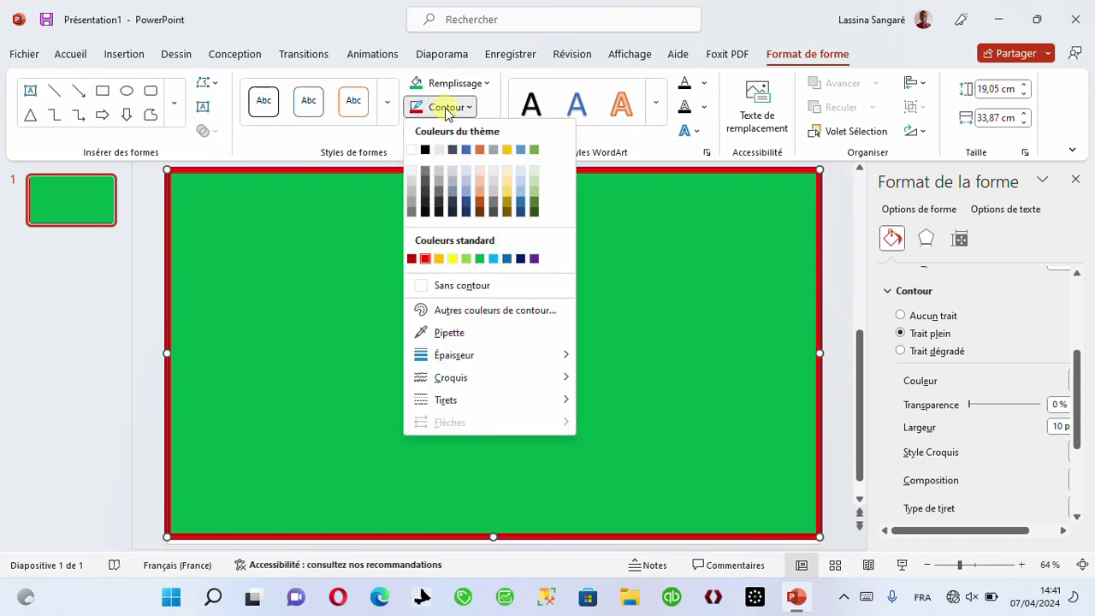
{"action": "mouse_move", "coordinate": [450, 358]}
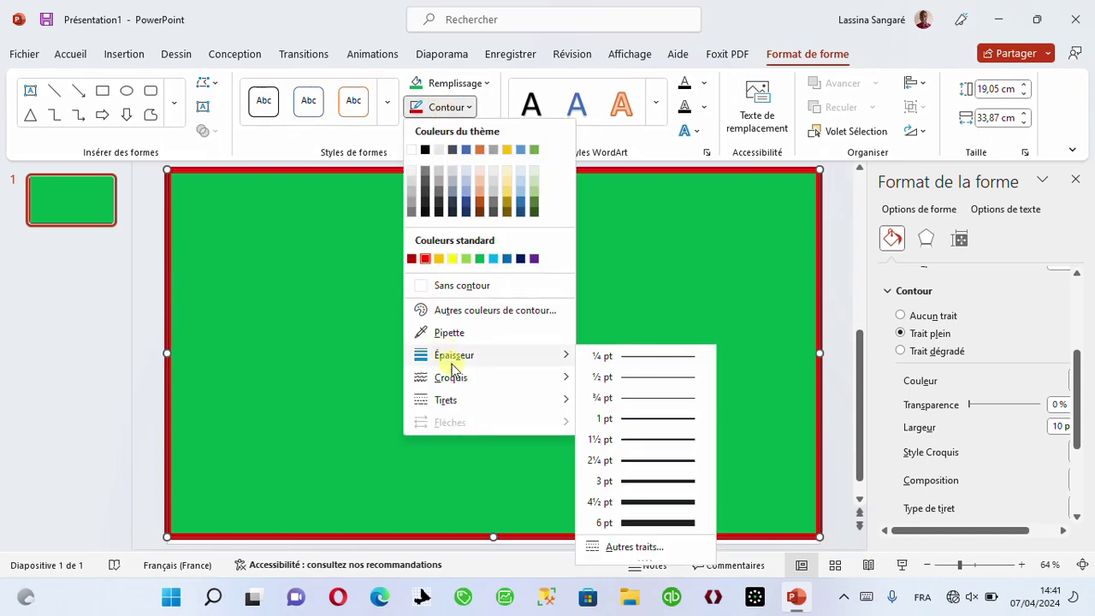
{"action": "left_click", "coordinate": [625, 548]}
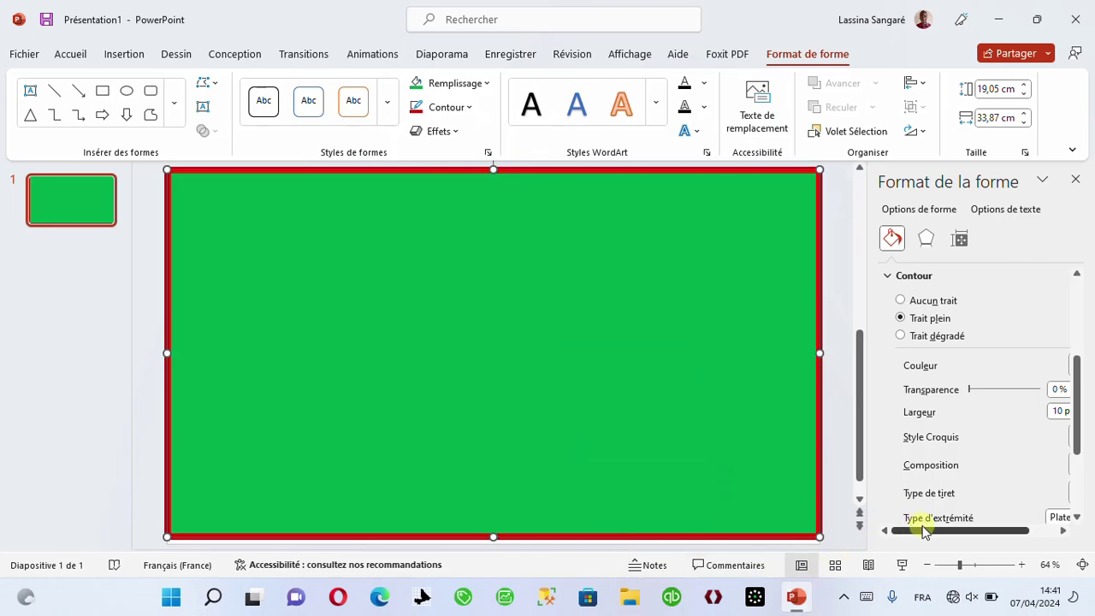
{"action": "left_click_drag", "start_coordinate": [924, 530], "coordinate": [1014, 482]}
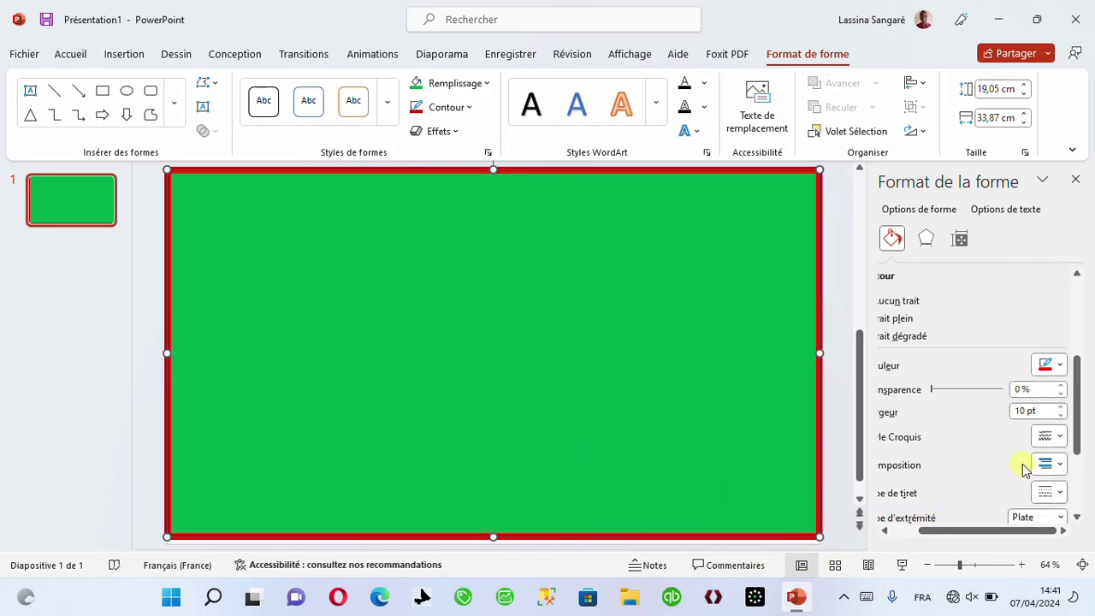
{"action": "left_click", "coordinate": [1060, 407]}
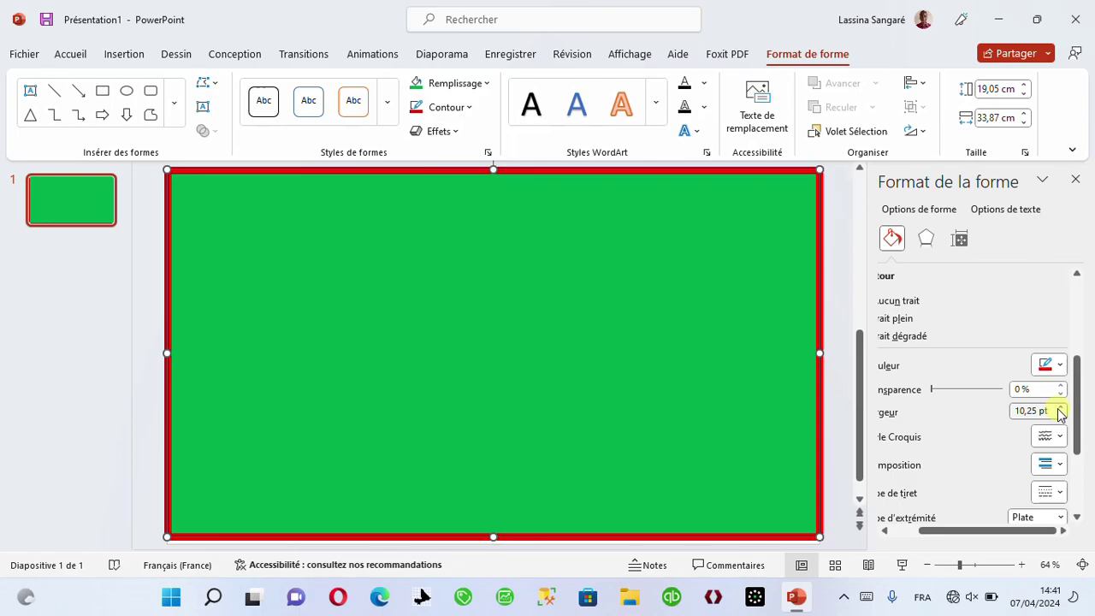
{"action": "left_click", "coordinate": [1060, 408]}
{"action": "left_click", "coordinate": [1060, 408]}
{"action": "left_click", "coordinate": [1061, 408]}
Set the rectangle's outline width to 1 pt by entering the value directly.
{"action": "left_click", "coordinate": [1024, 413]}
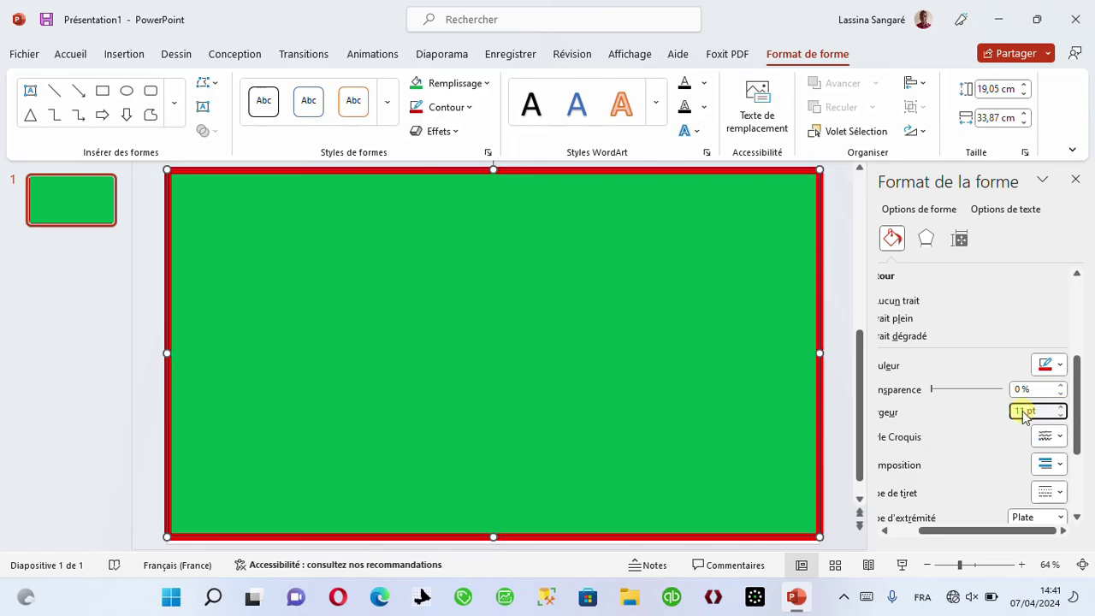
{"action": "key", "text": "BackSpace"}
{"action": "type", "text": "0"}
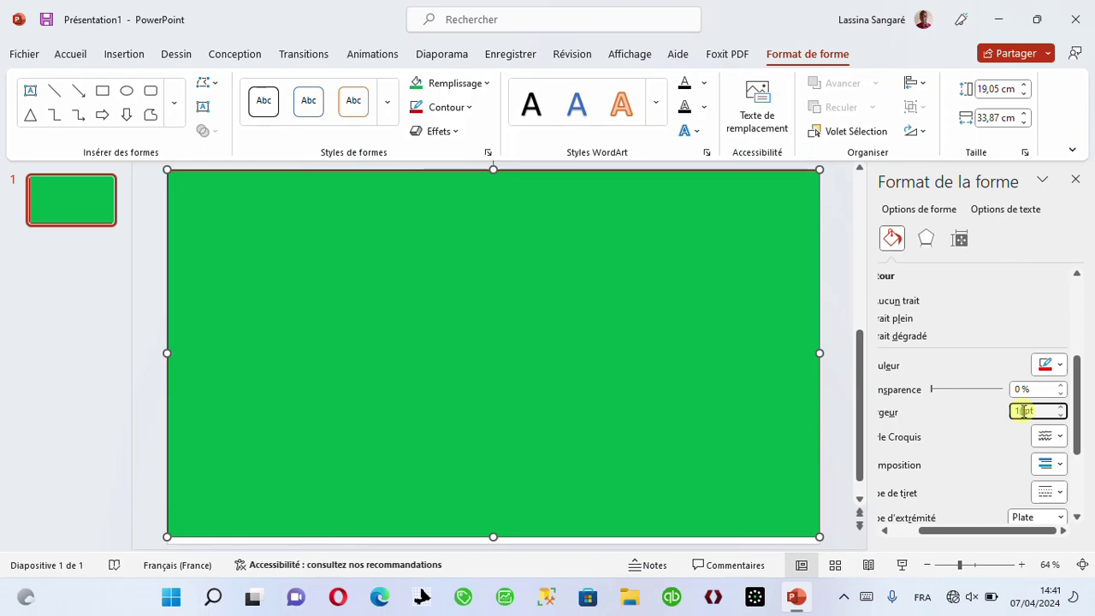
{"action": "key", "text": "BackSpace"}
{"action": "key", "text": "Tab"}
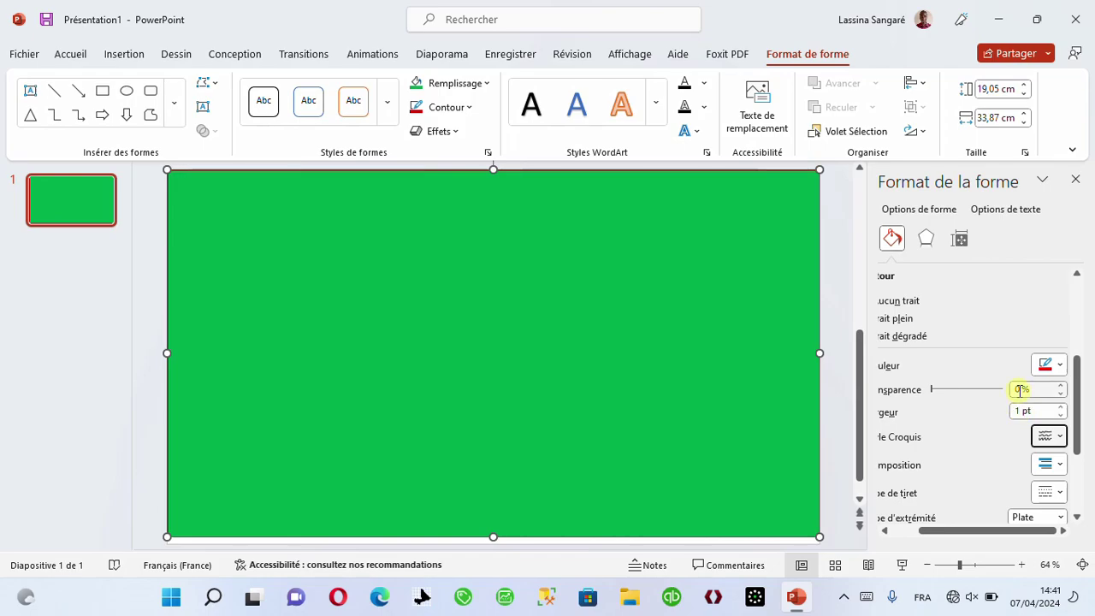
Set the rectangle's outline width to 15 pt and close the formatting pane.
{"action": "left_click", "coordinate": [1022, 411]}
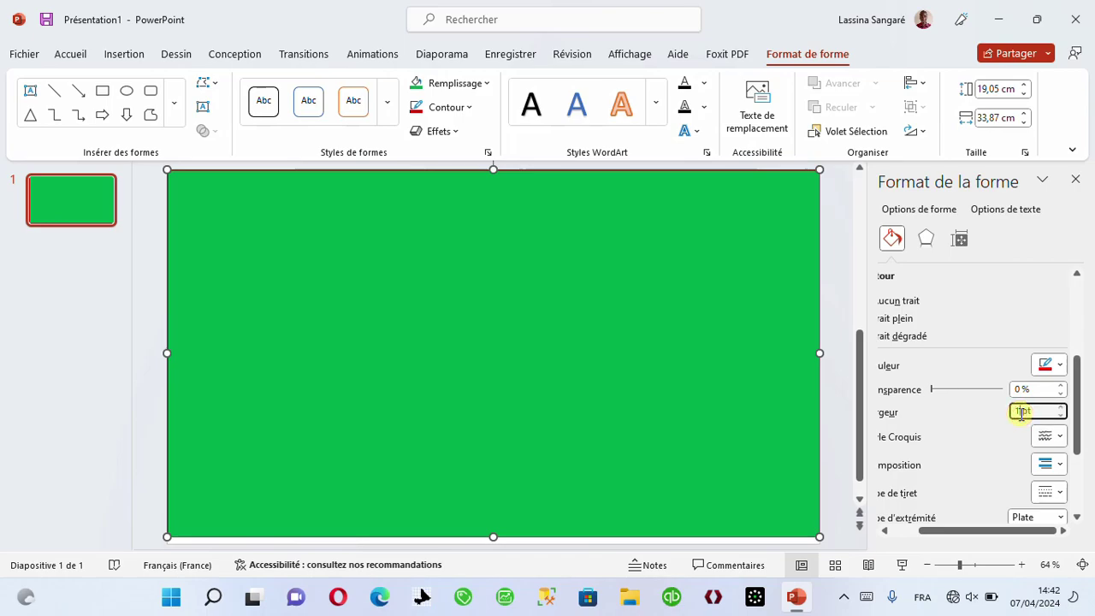
{"action": "key", "text": "Return"}
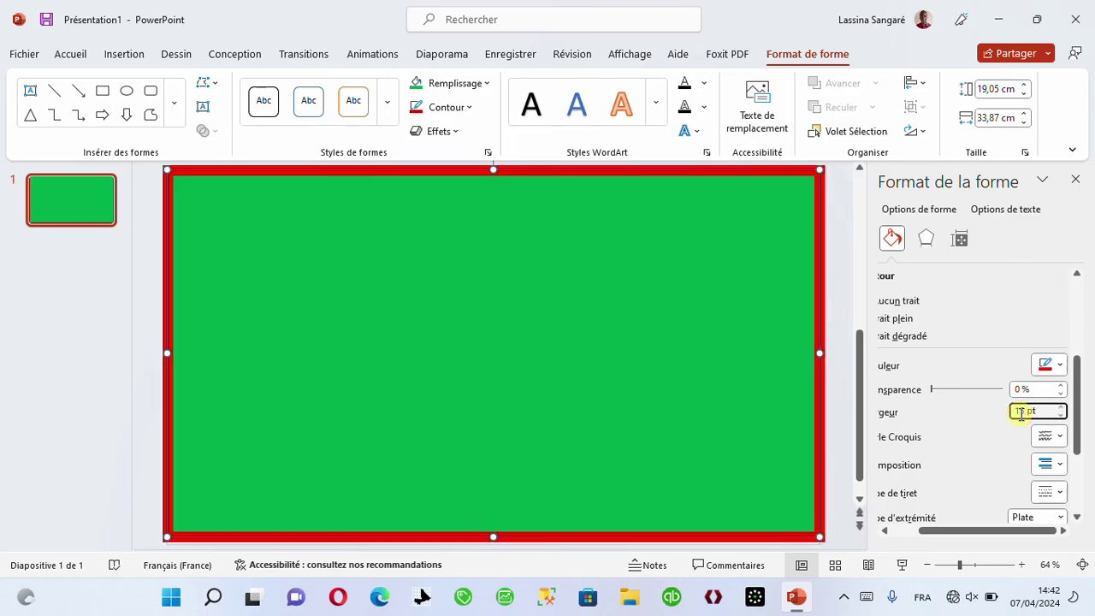
{"action": "left_click", "coordinate": [812, 381]}
{"action": "left_click", "coordinate": [850, 333]}
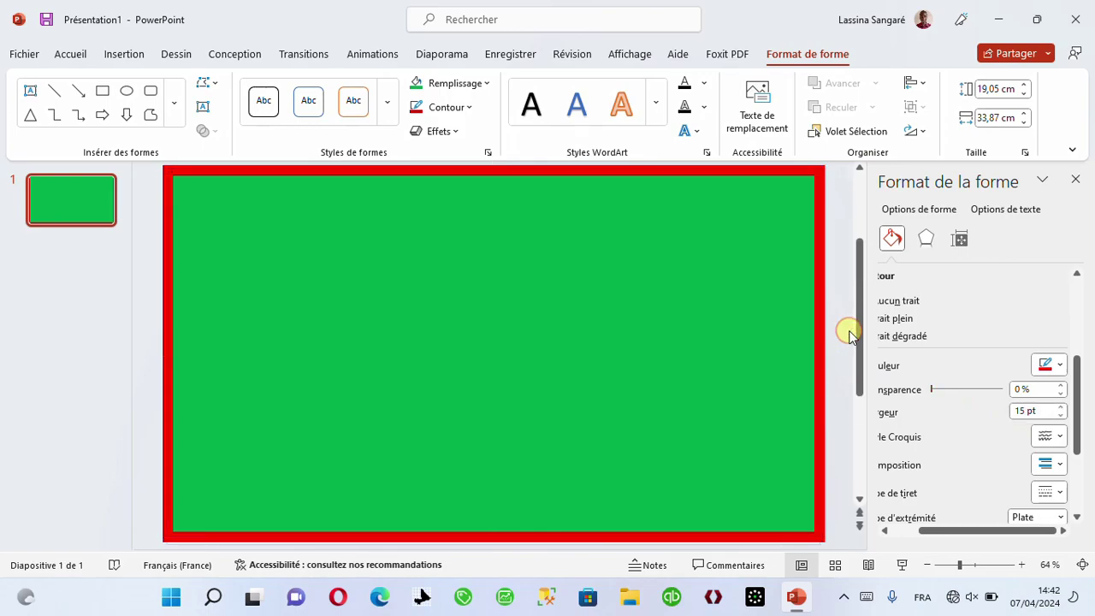
{"action": "left_click", "coordinate": [650, 349]}
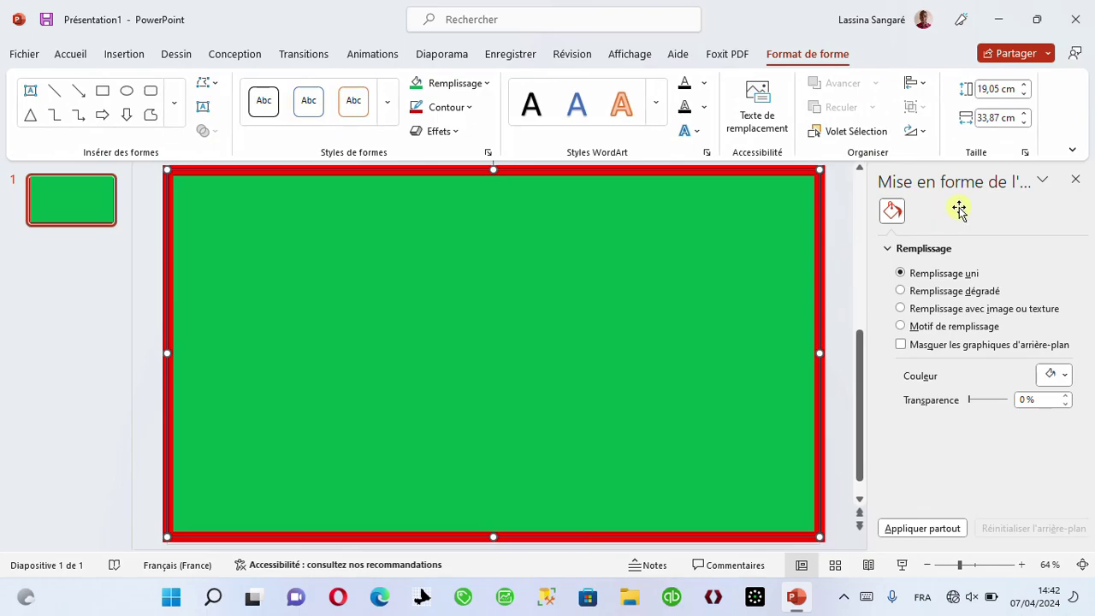
{"action": "left_click", "coordinate": [1077, 180]}
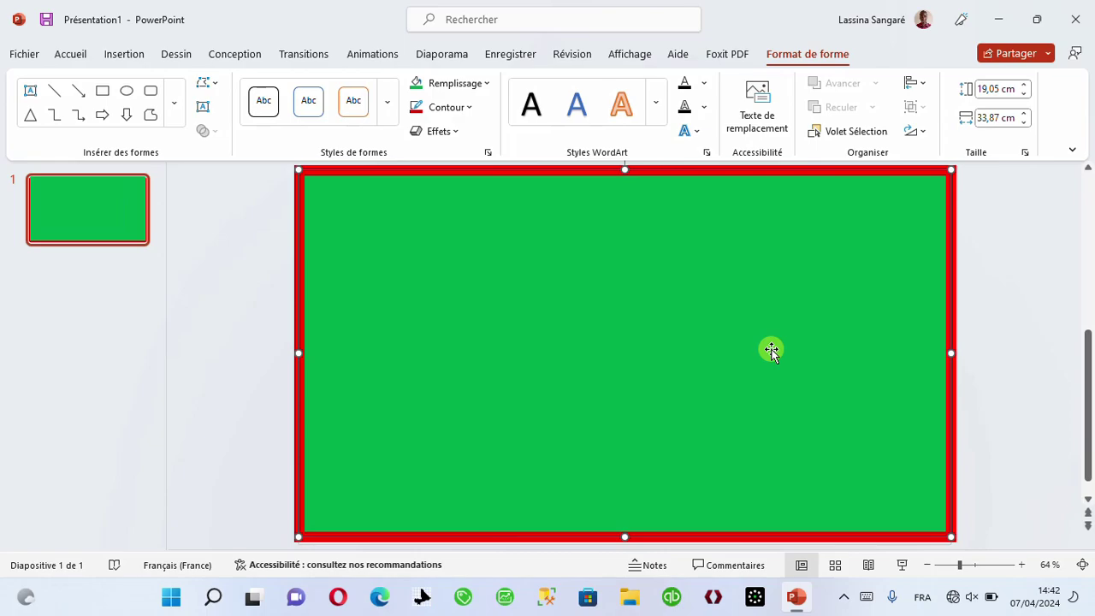
Preview the red-bordered slide in the slide show's presenter view and return to editing.
{"action": "left_click", "coordinate": [903, 564]}
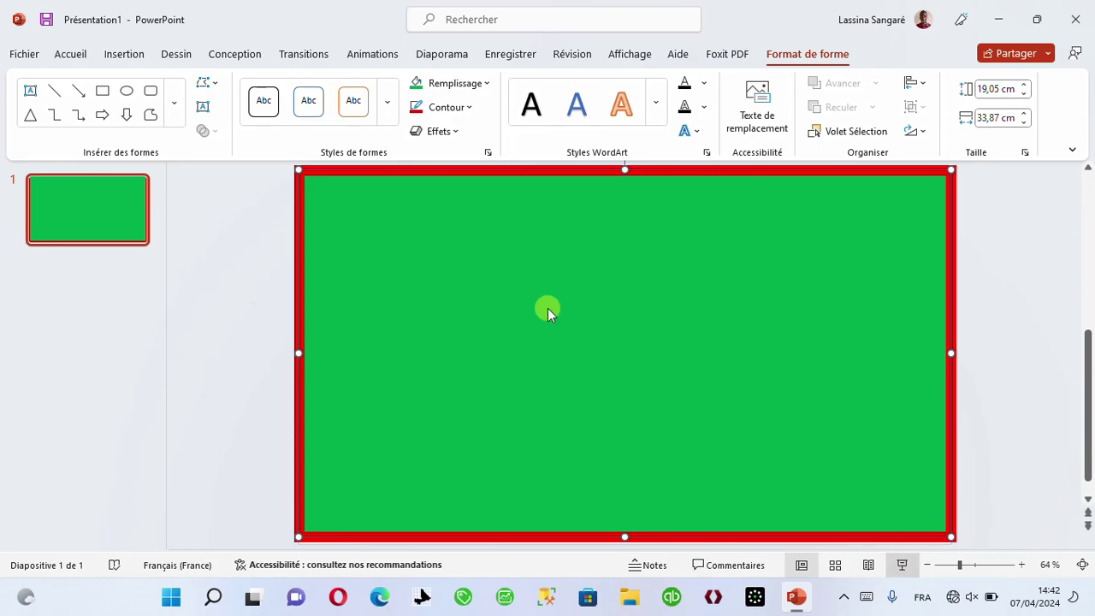
{"action": "key", "text": "Escape"}
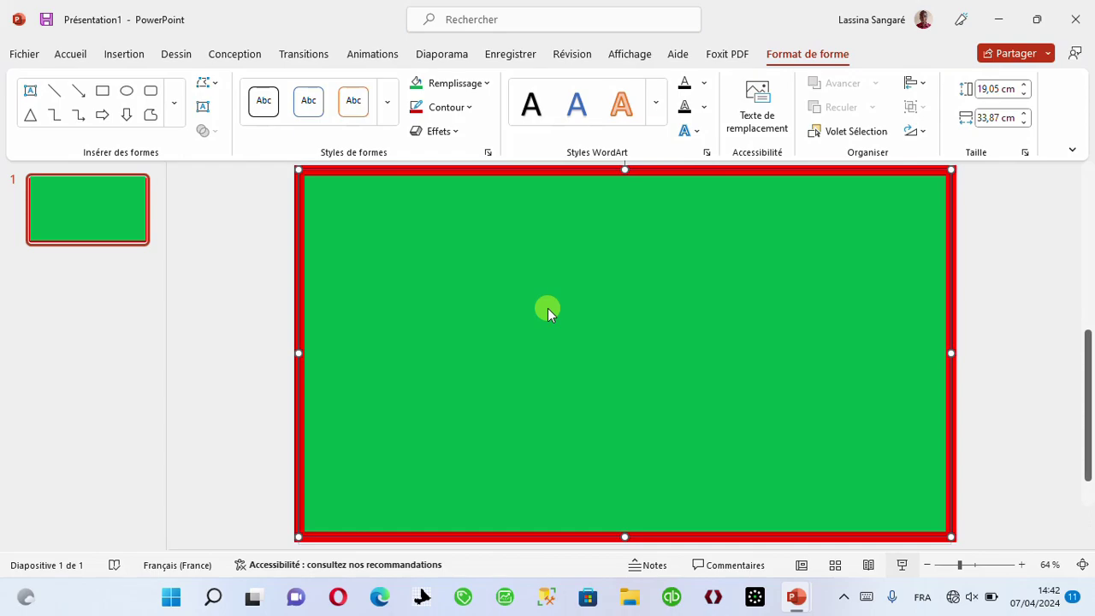
{"action": "key", "text": "alt+F5"}
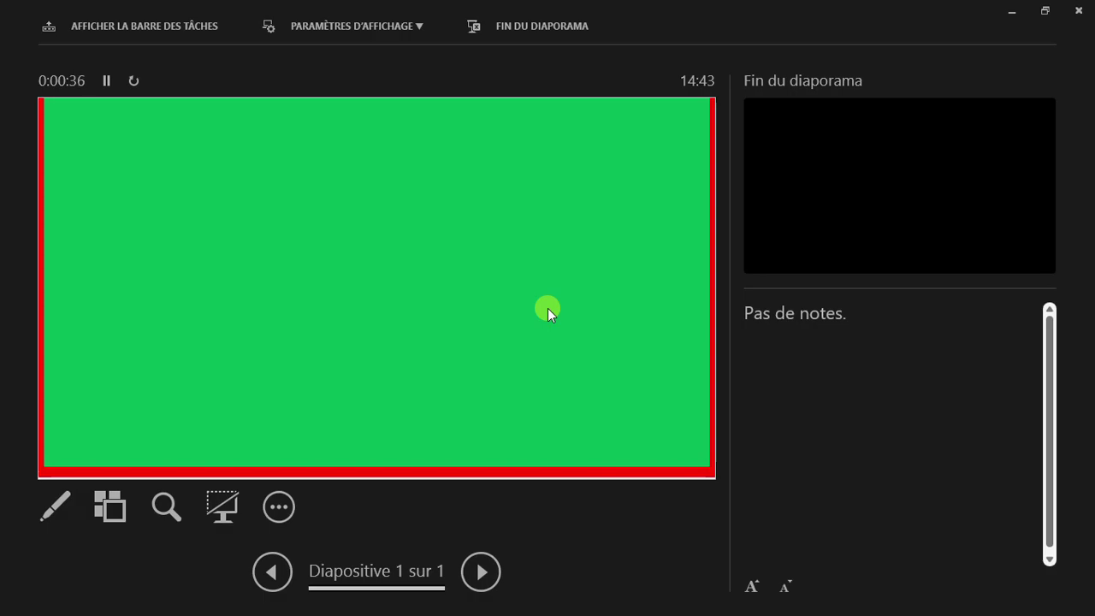
{"action": "key", "text": "Escape"}
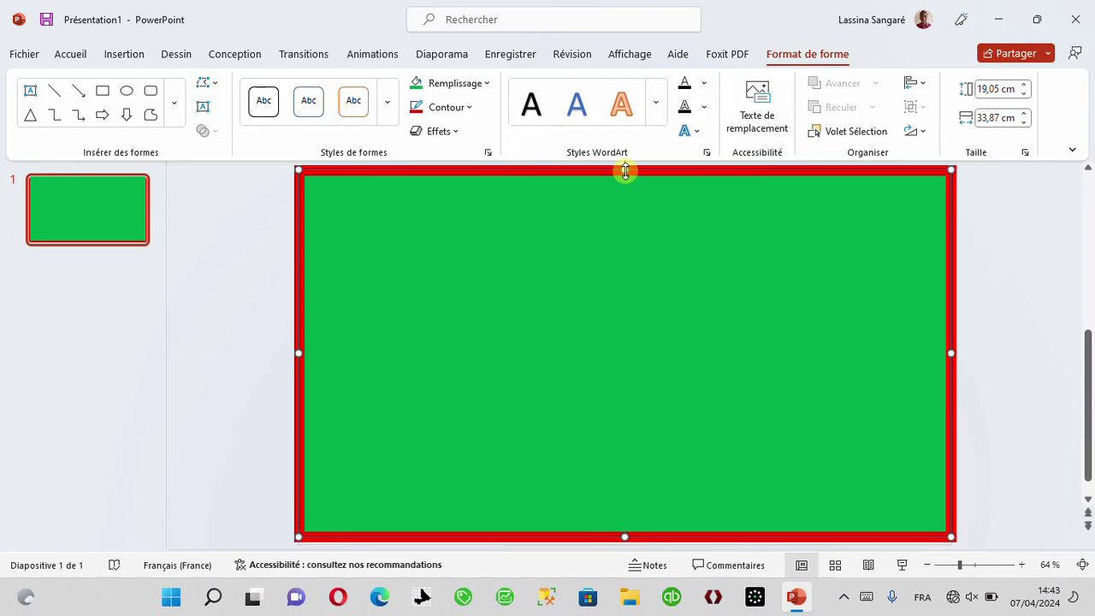
Reduce the green rectangle's height to about 18.51 cm and nudge it upward so its border fits within the slide.
{"action": "left_click_drag", "start_coordinate": [625, 170], "coordinate": [630, 185]}
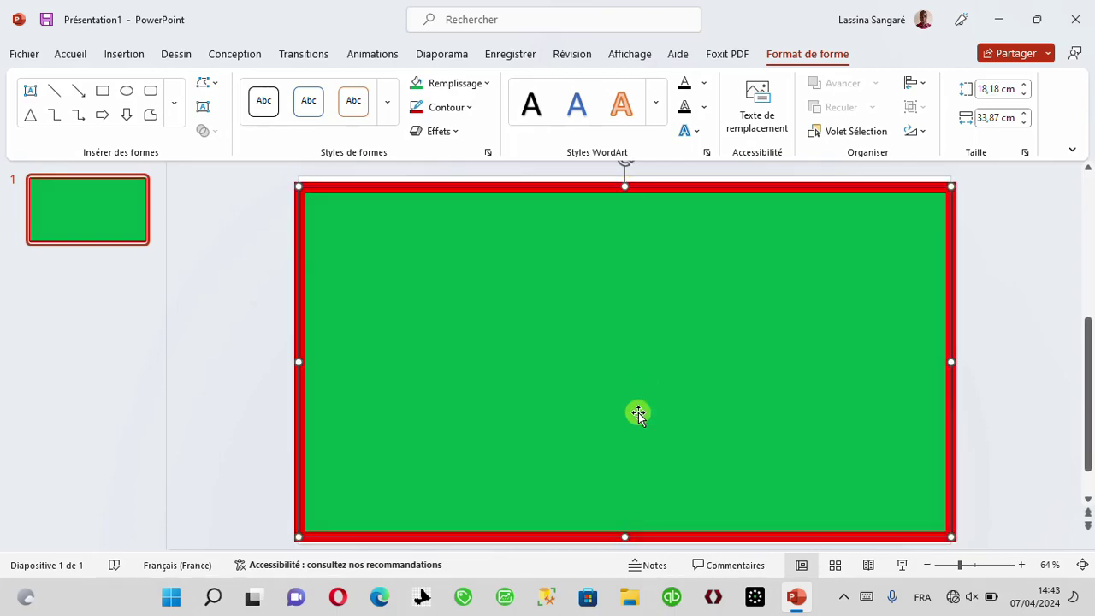
{"action": "left_click_drag", "start_coordinate": [626, 539], "coordinate": [626, 541]}
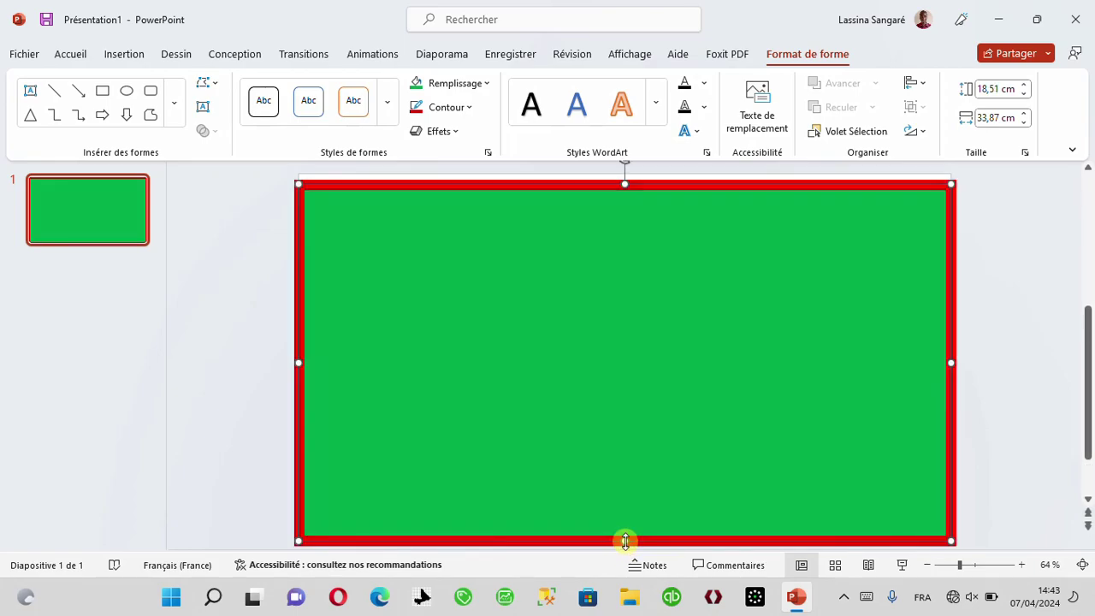
{"action": "key", "text": "Up"}
{"action": "key", "text": "Up"}
{"action": "key", "text": "Up"}
{"action": "key", "text": "Up"}
{"action": "key", "text": "Up"}
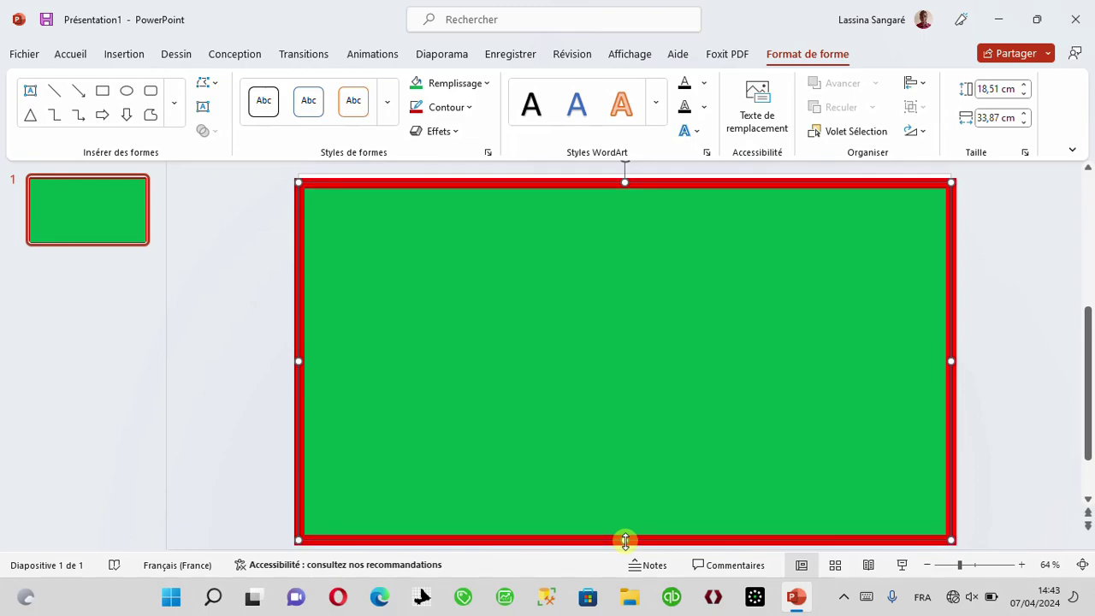
{"action": "key", "text": "Up"}
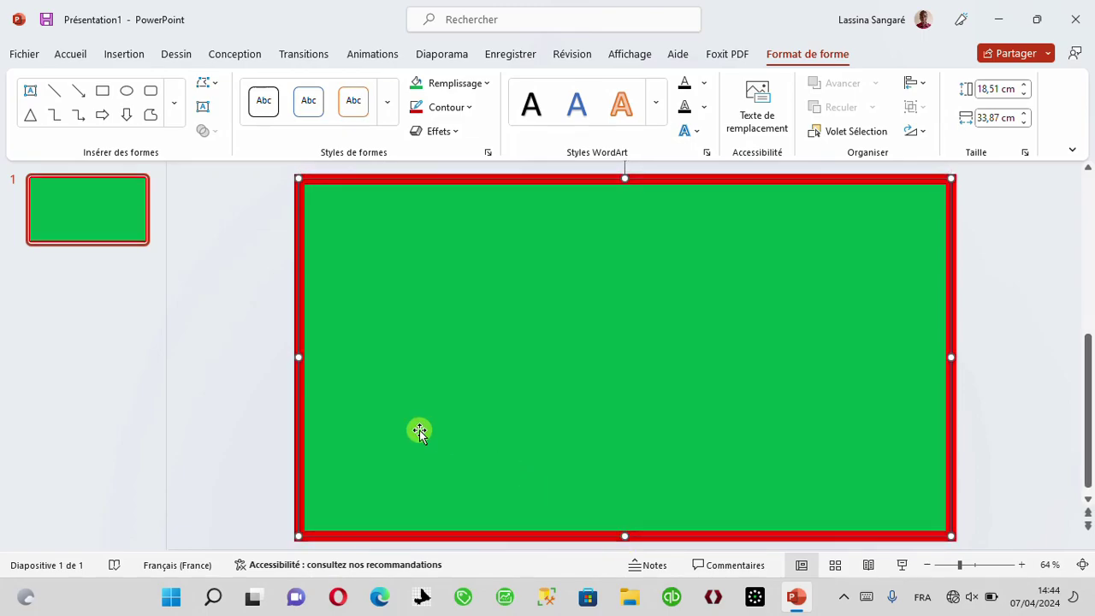
Narrow the green rectangle from both sides to about 33.27 cm wide and adjust its position so the side borders fit within the slide.
{"action": "left_click_drag", "start_coordinate": [302, 362], "coordinate": [305, 358]}
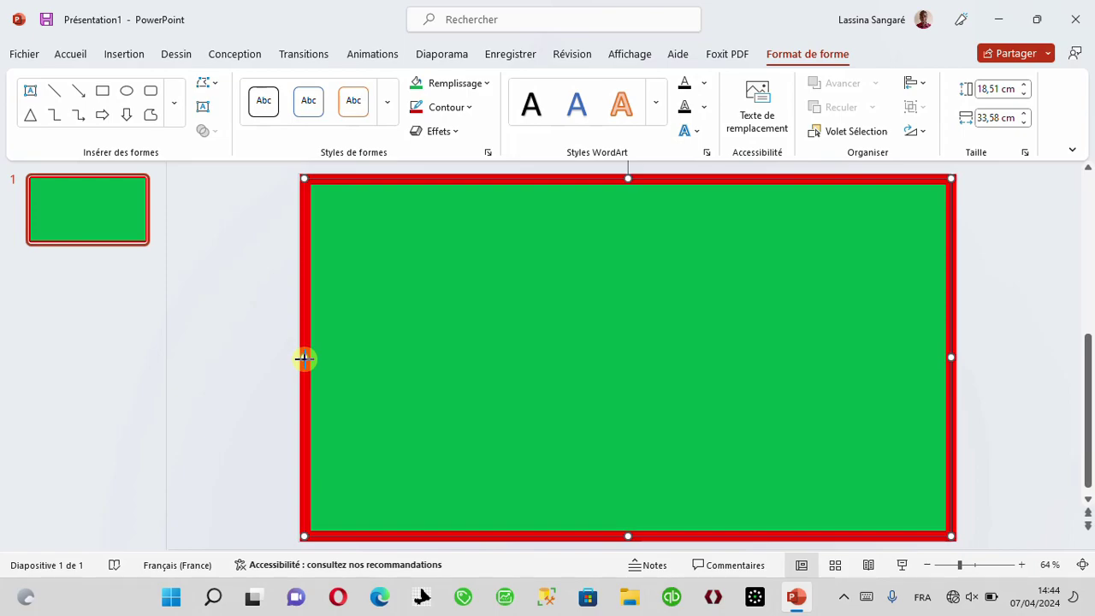
{"action": "key", "text": "Left"}
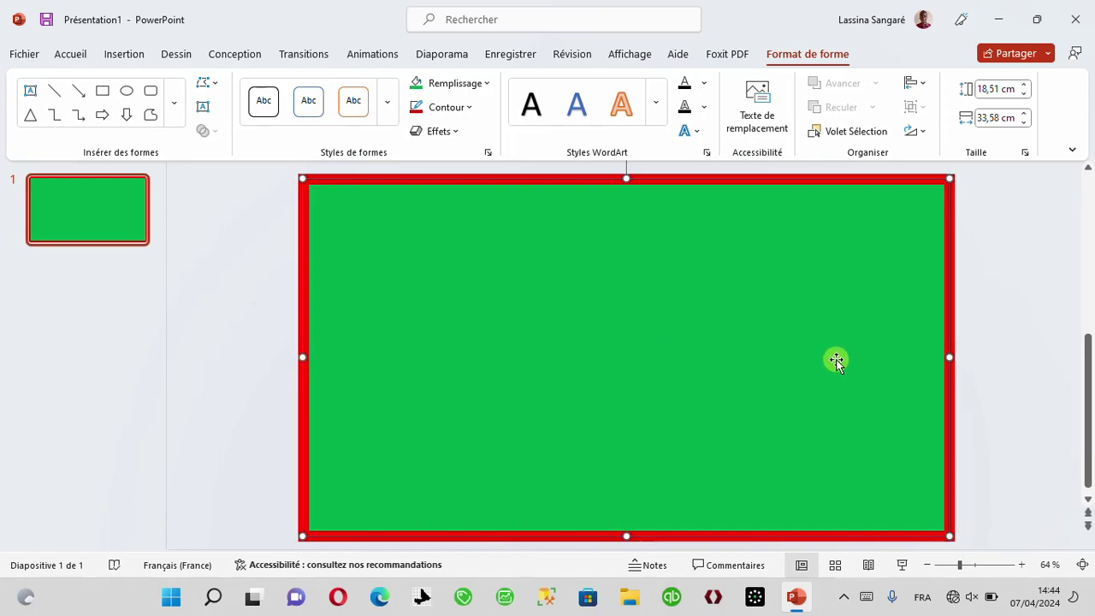
{"action": "mouse_move", "coordinate": [950, 357]}
{"action": "left_mouse_down"}
{"action": "mouse_move", "coordinate": [939, 357]}
{"action": "mouse_move", "coordinate": [943, 373]}
{"action": "left_mouse_up"}
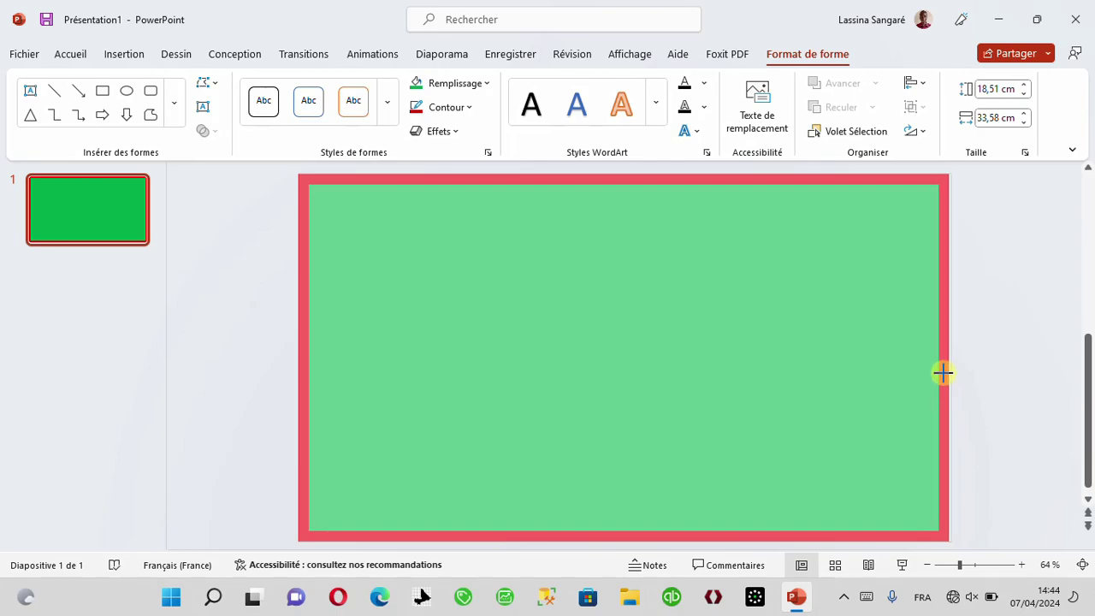
{"action": "left_click_drag", "start_coordinate": [943, 373], "coordinate": [944, 374]}
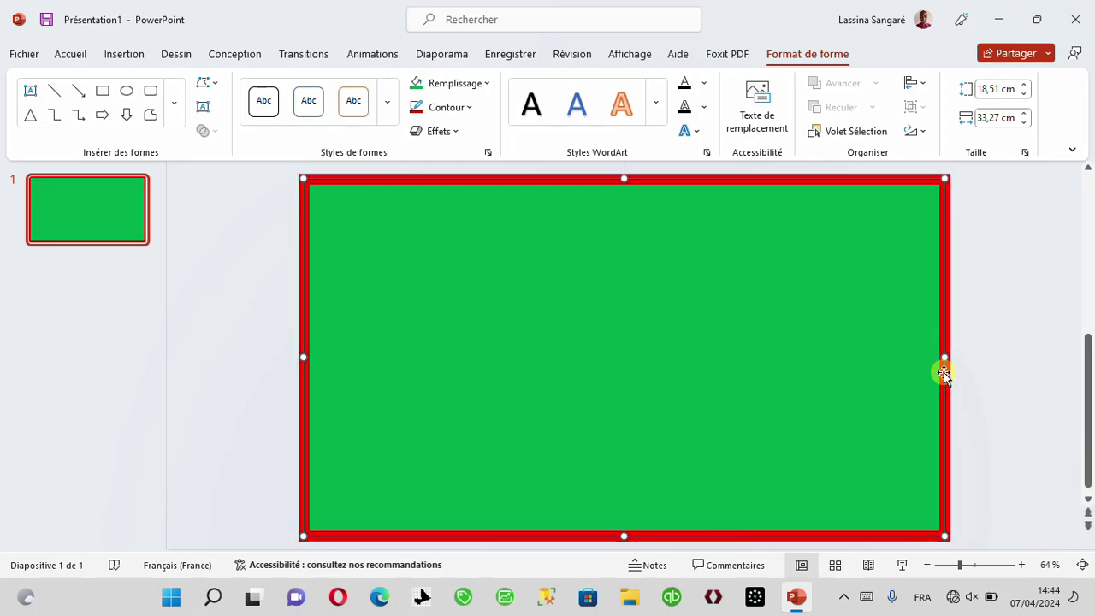
{"action": "left_click", "coordinate": [993, 384]}
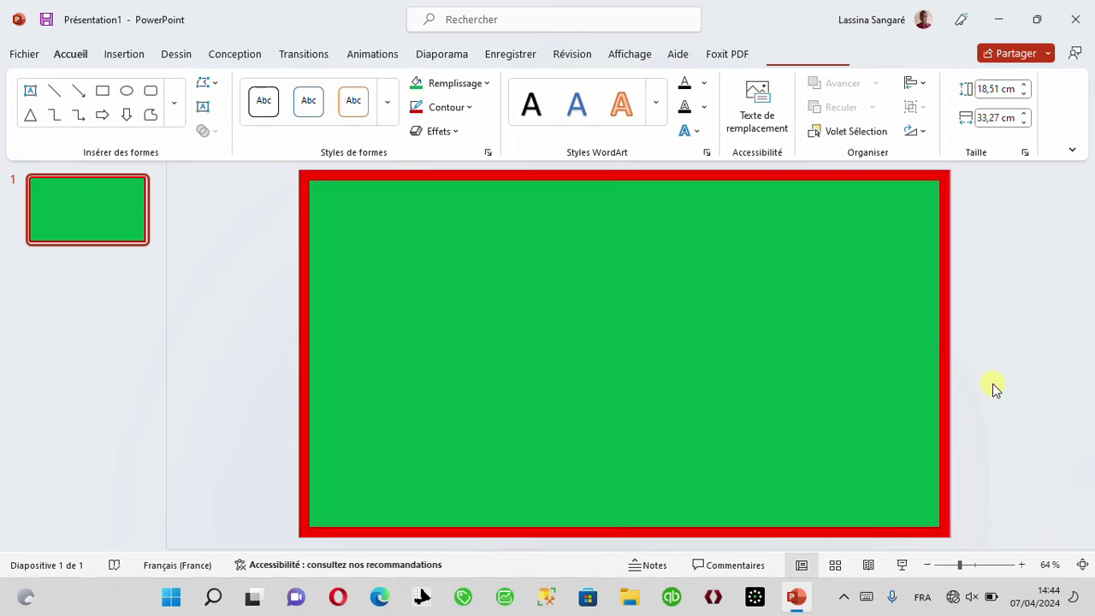
{"action": "left_click_drag", "start_coordinate": [595, 328], "coordinate": [637, 345]}
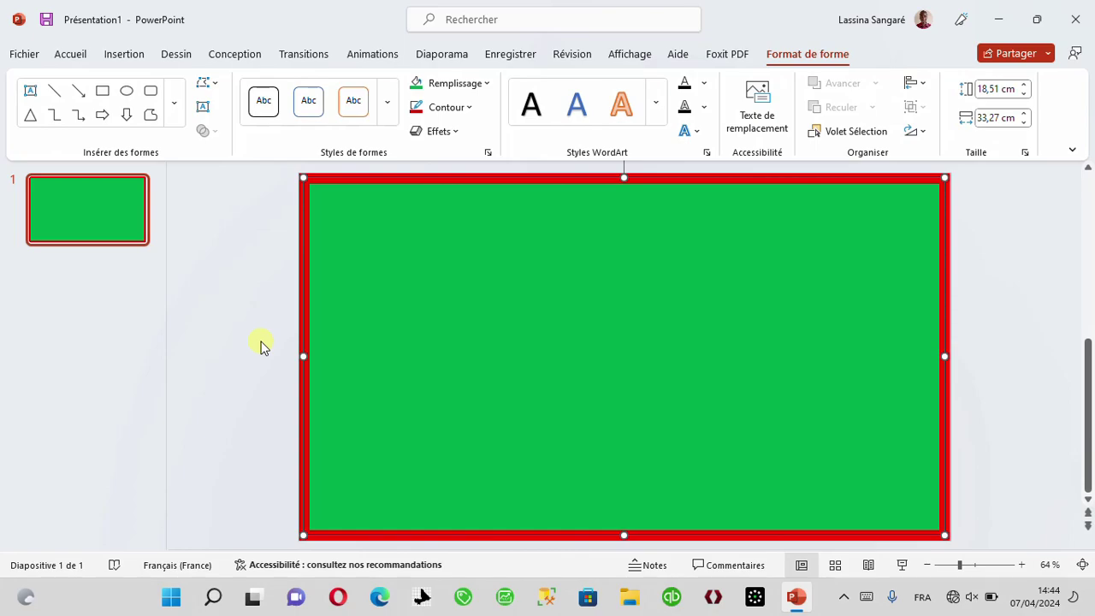
Draw a second rectangle about 16.61 cm high and 31.15 cm wide inside the green one, leaving a margin all around.
{"action": "left_click", "coordinate": [123, 62]}
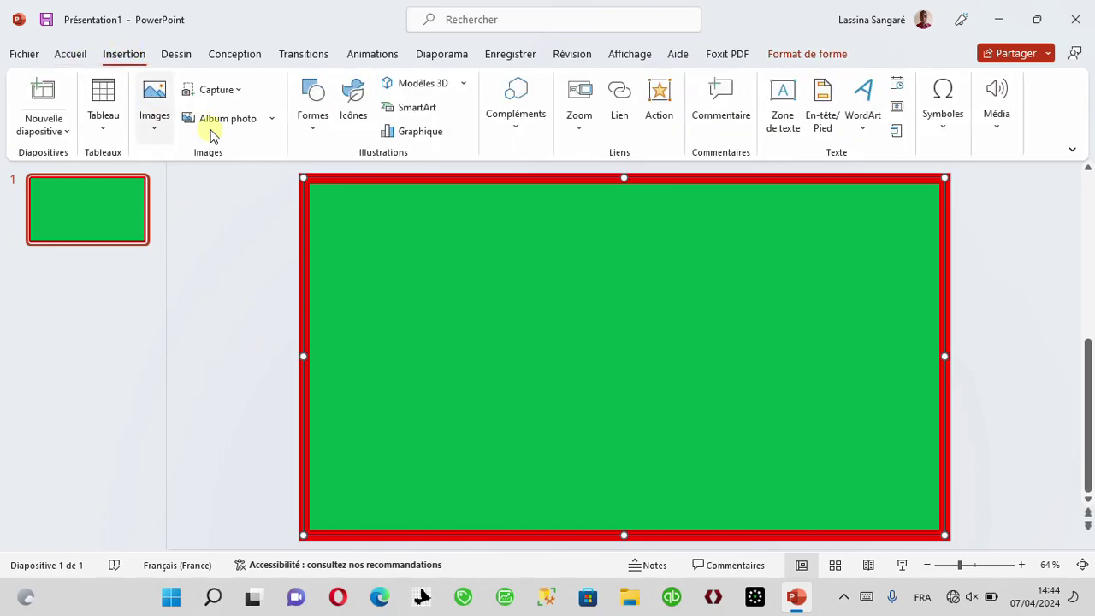
{"action": "left_click", "coordinate": [312, 126]}
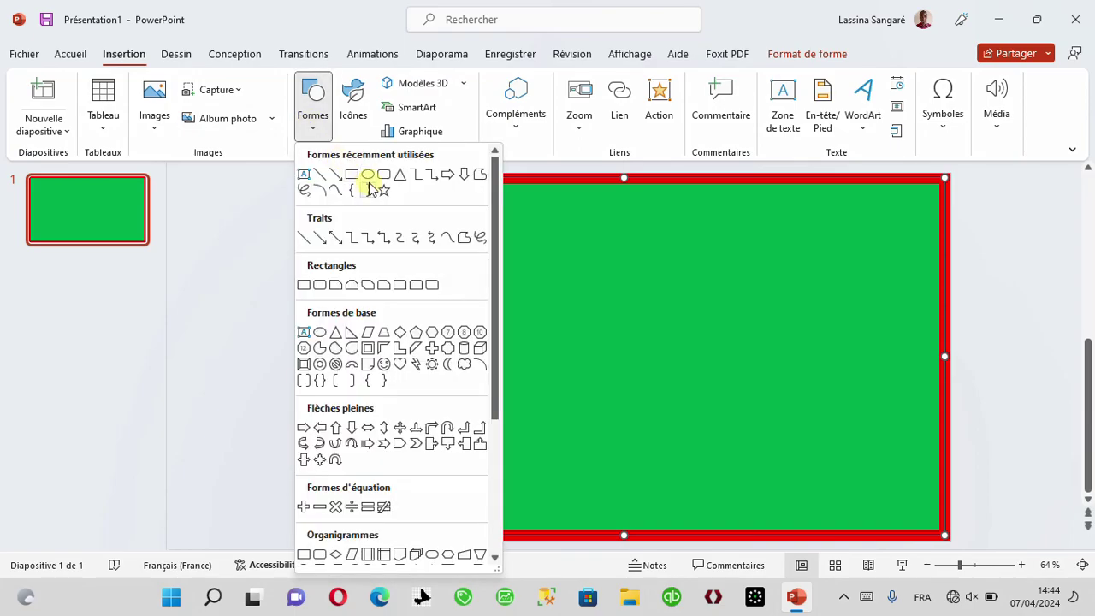
{"action": "left_click", "coordinate": [353, 176]}
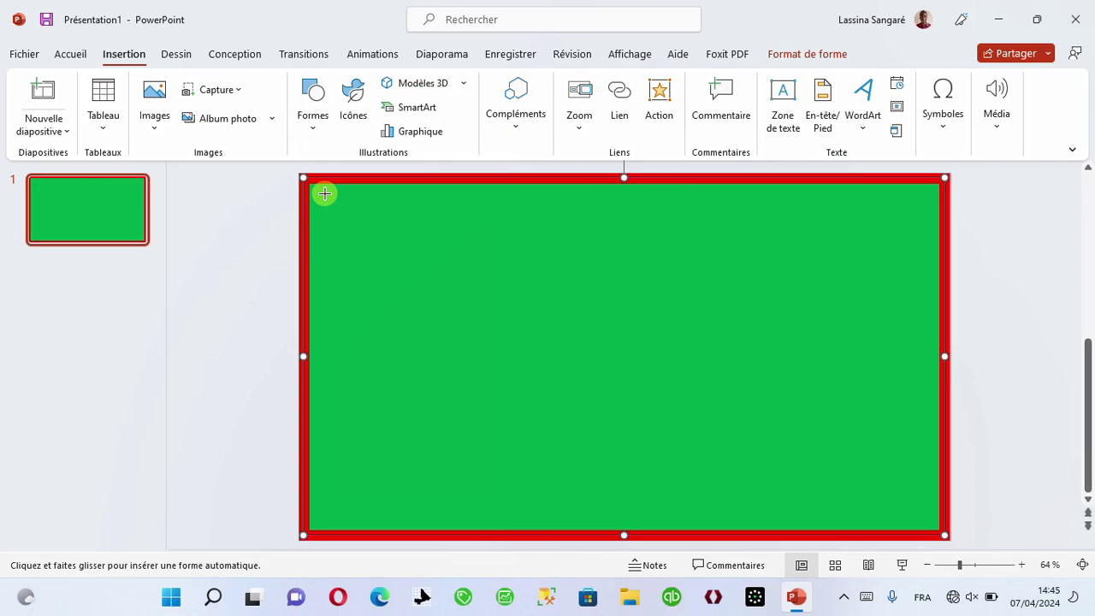
{"action": "left_click_drag", "start_coordinate": [324, 193], "coordinate": [923, 512]}
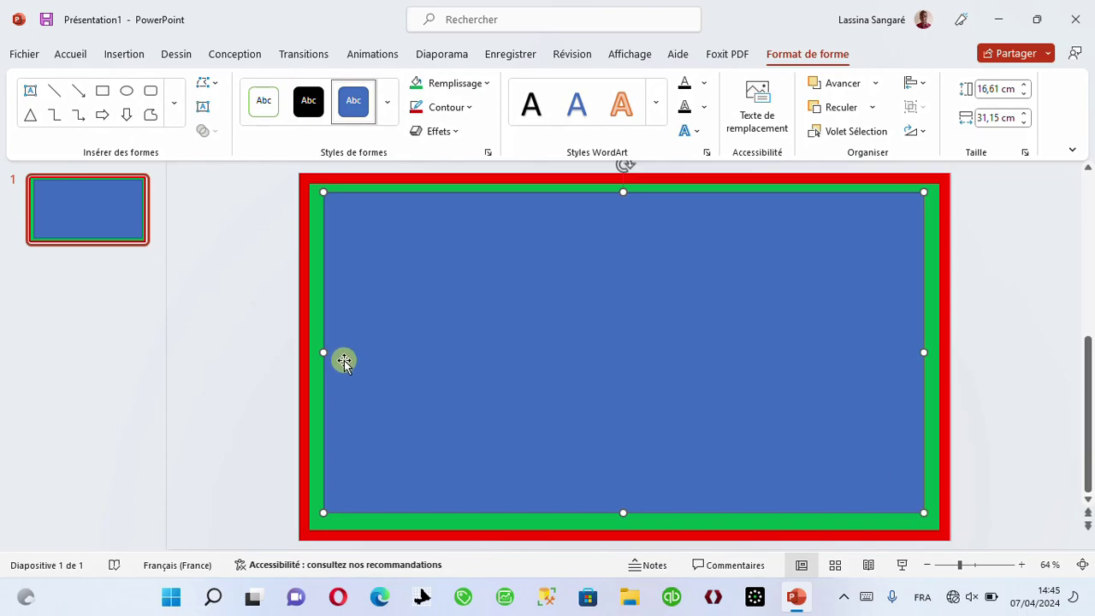
Change the outer rectangle's fill to standard yellow.
{"action": "left_click", "coordinate": [299, 350]}
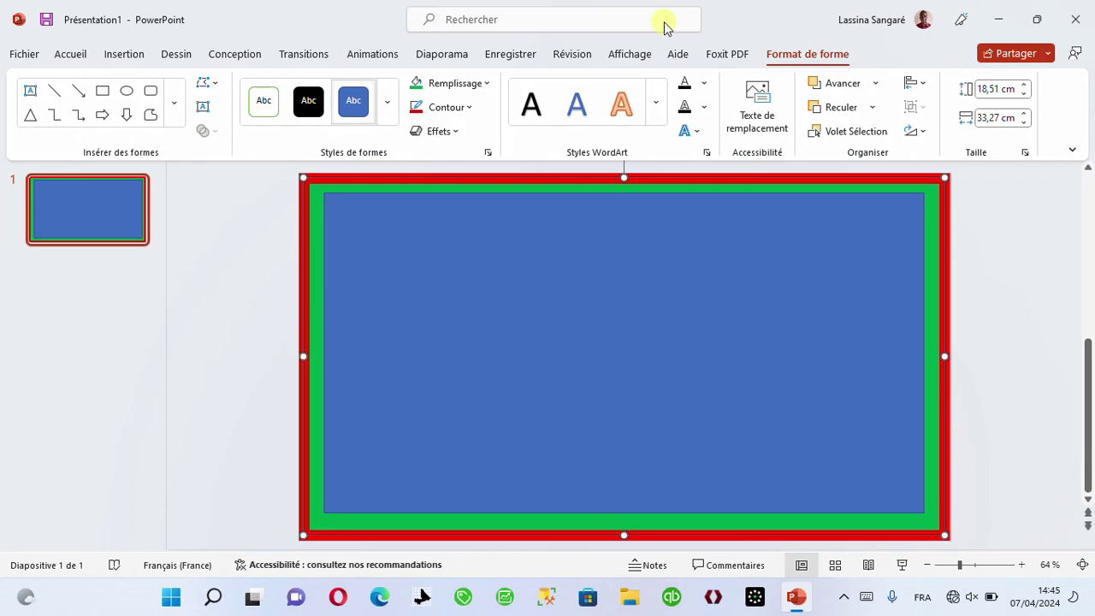
{"action": "left_click", "coordinate": [473, 87]}
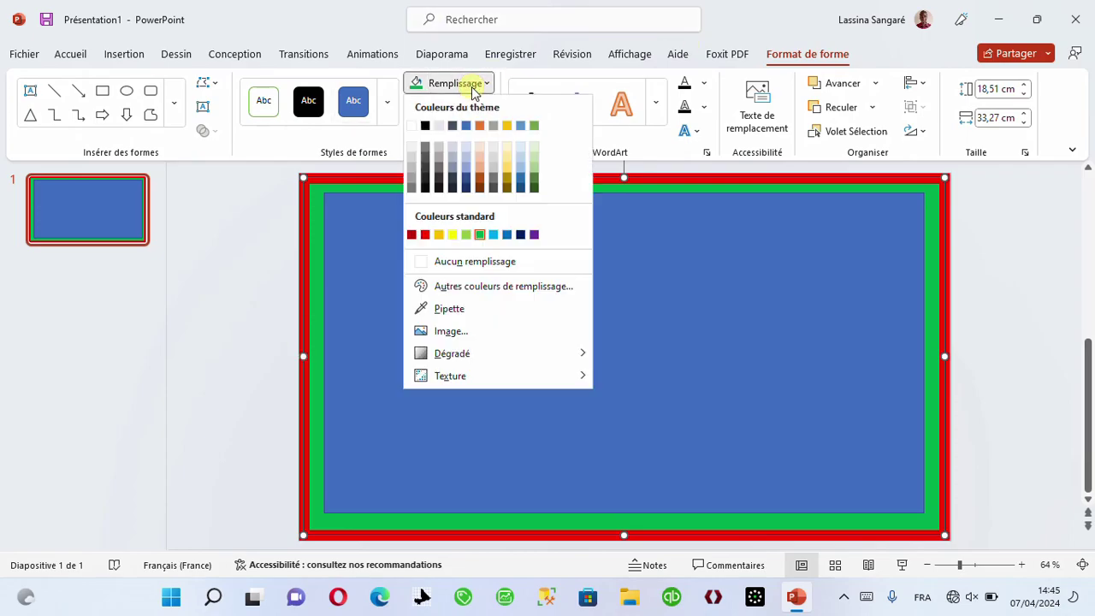
{"action": "left_click", "coordinate": [450, 234]}
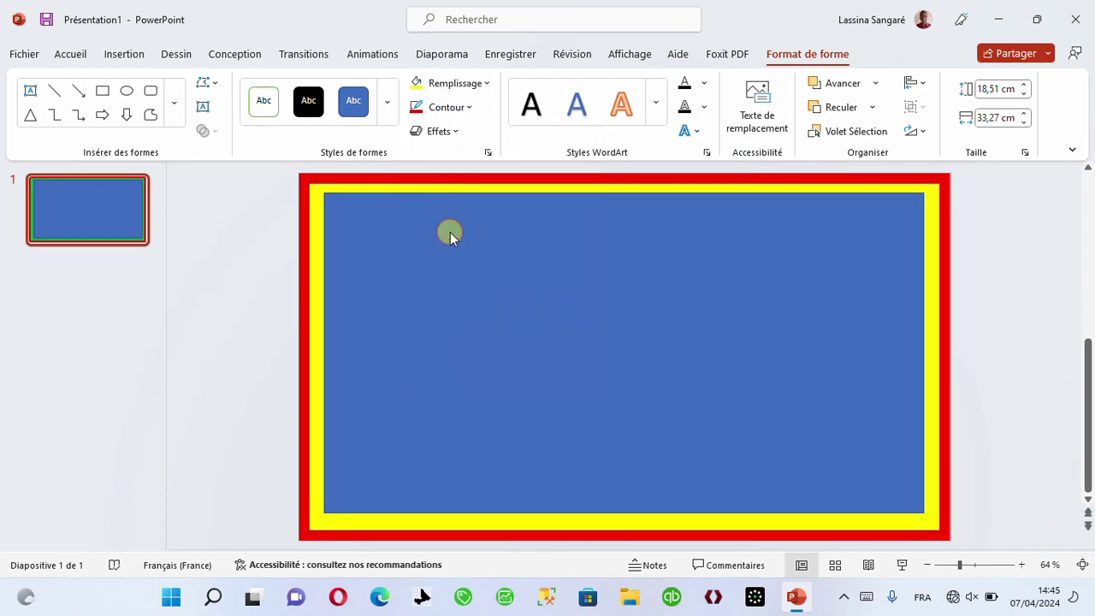
Fill the inner rectangle with the theme colour White, Background 1, Darker 5%.
{"action": "left_click", "coordinate": [410, 220]}
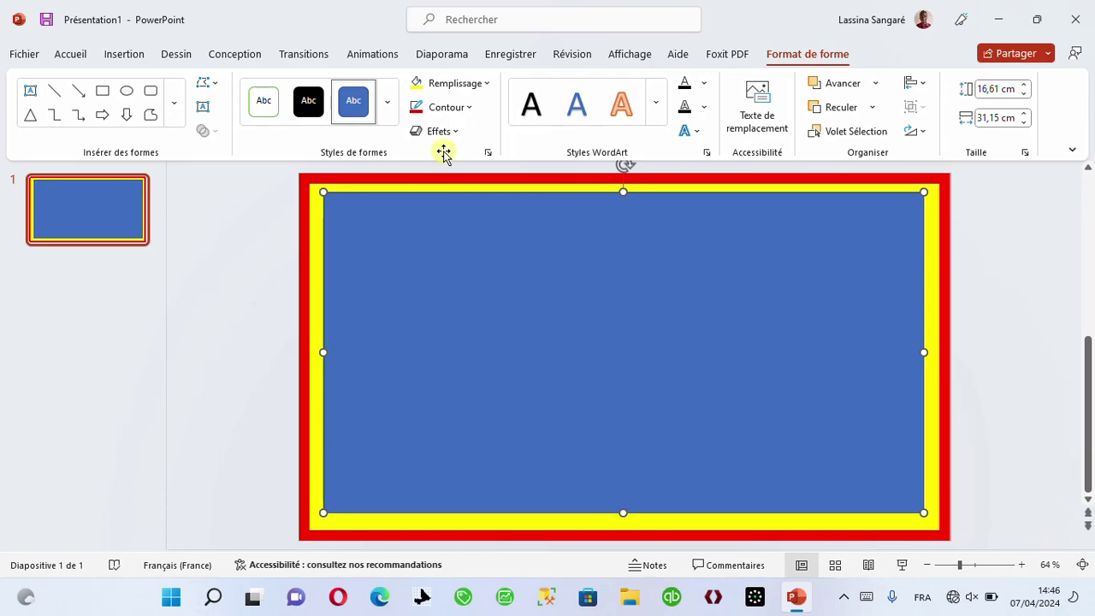
{"action": "left_click", "coordinate": [482, 88]}
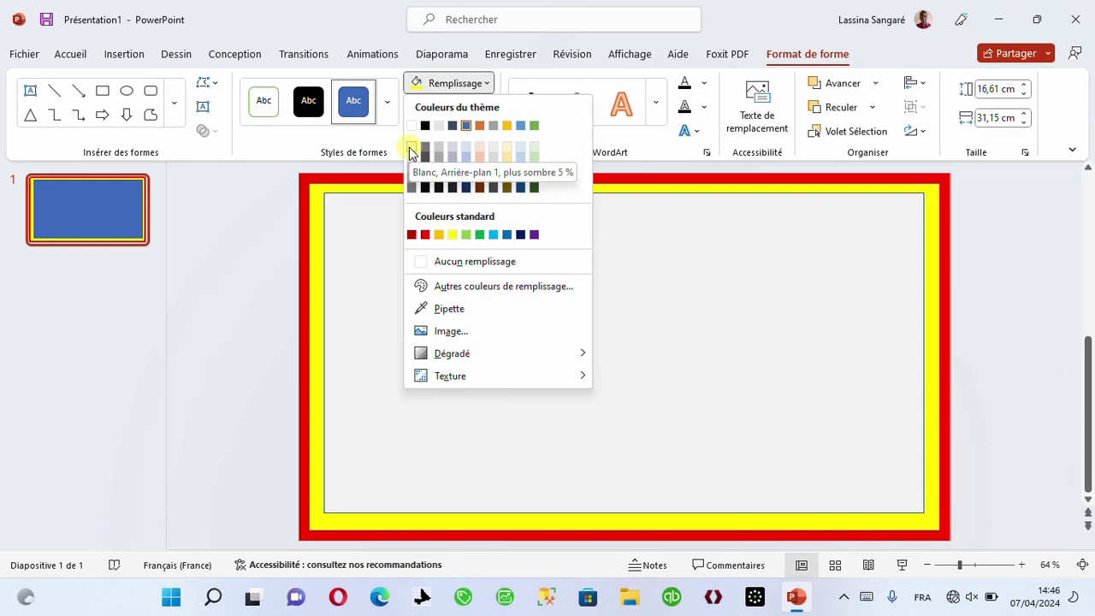
{"action": "left_click", "coordinate": [410, 153]}
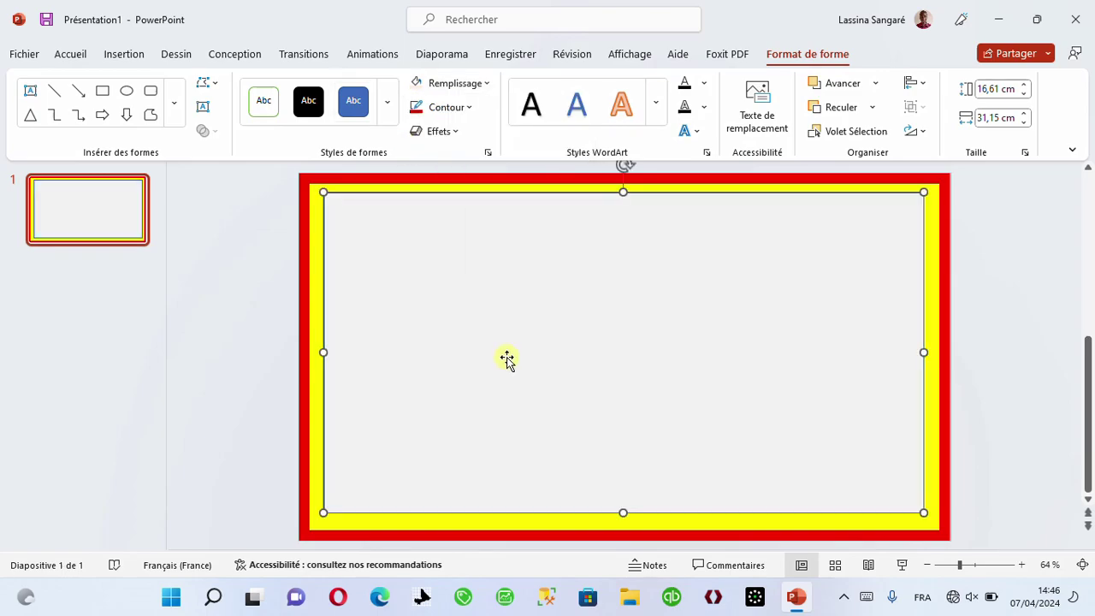
{"action": "left_click", "coordinate": [469, 84]}
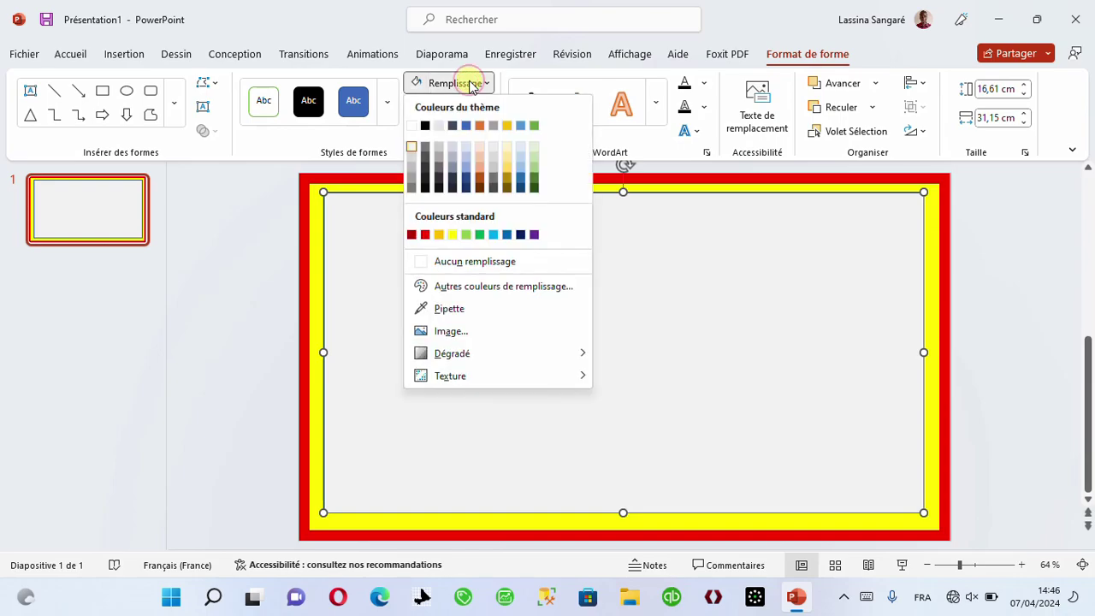
{"action": "left_click", "coordinate": [411, 150]}
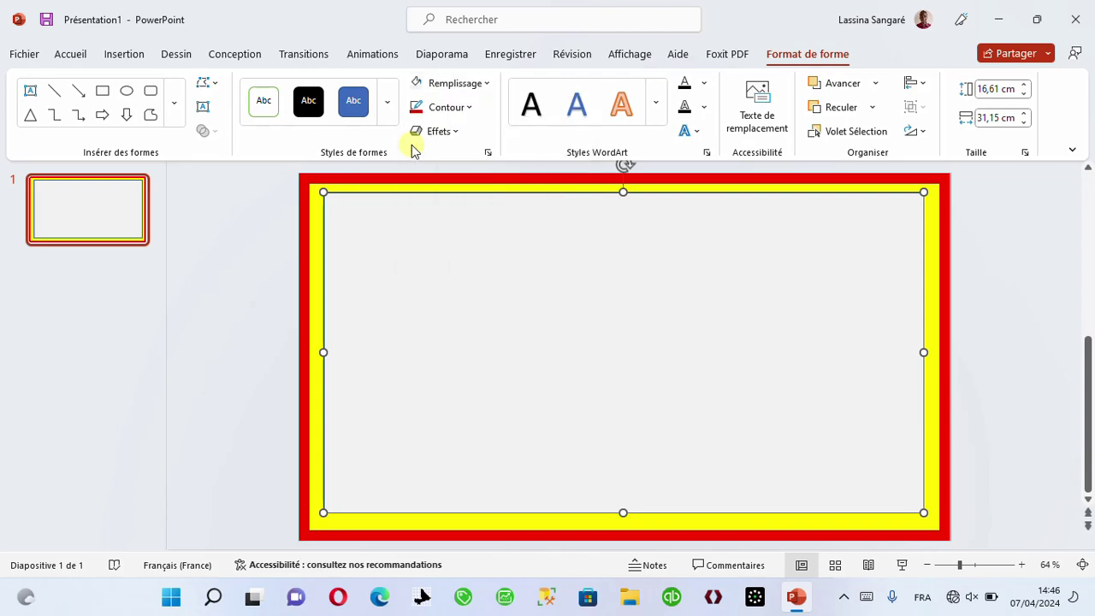
Give the inner light grey rectangle a standard green outline with a width of 15 pt.
{"action": "left_click", "coordinate": [458, 107]}
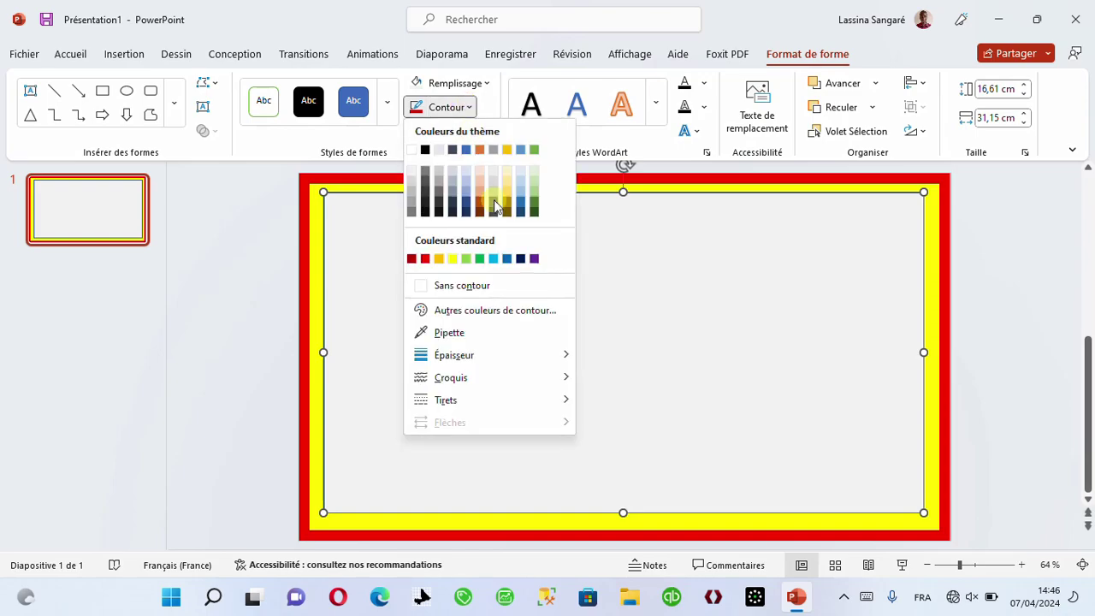
{"action": "left_click", "coordinate": [480, 260]}
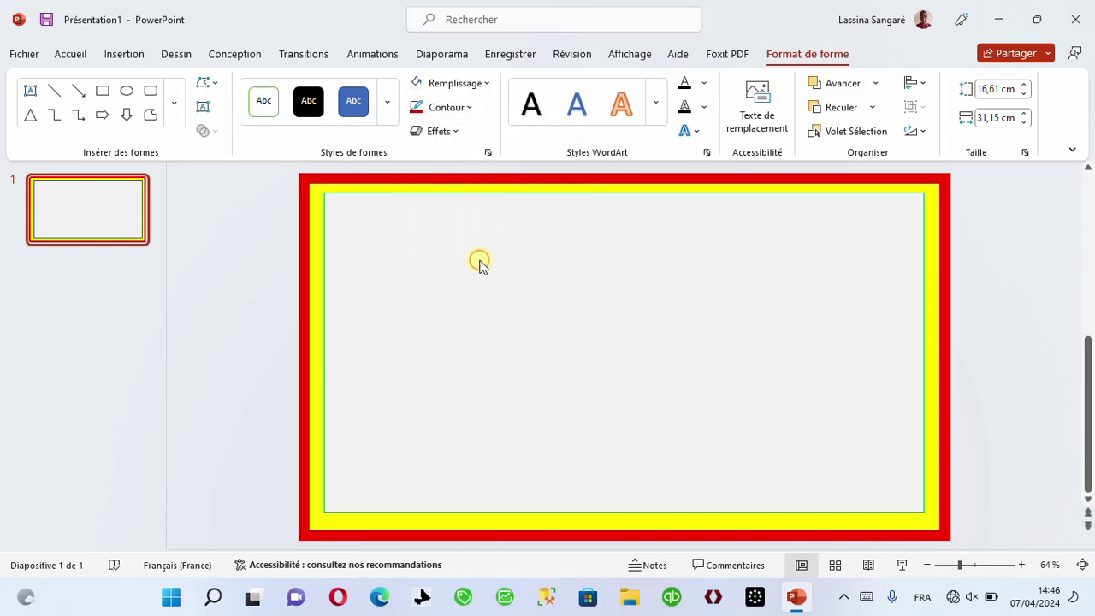
{"action": "left_click", "coordinate": [467, 108]}
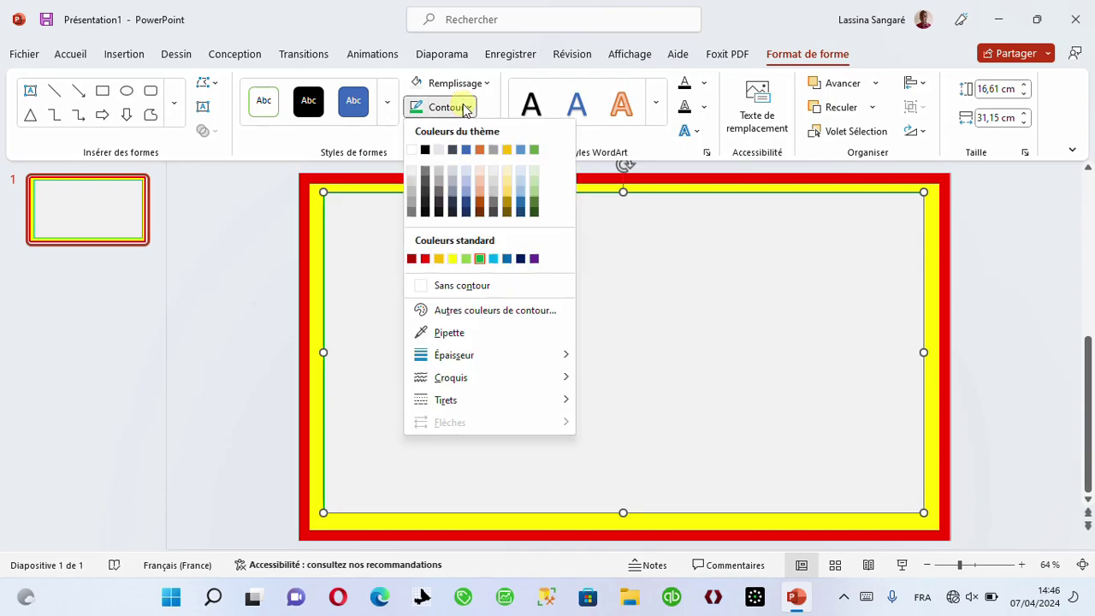
{"action": "mouse_move", "coordinate": [511, 359]}
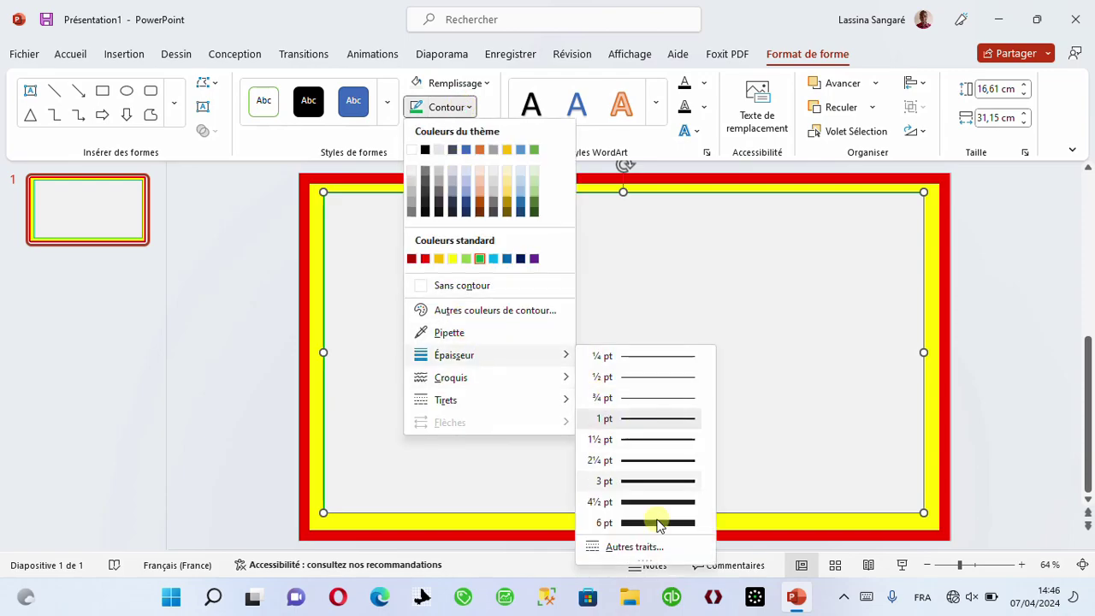
{"action": "left_click", "coordinate": [640, 547]}
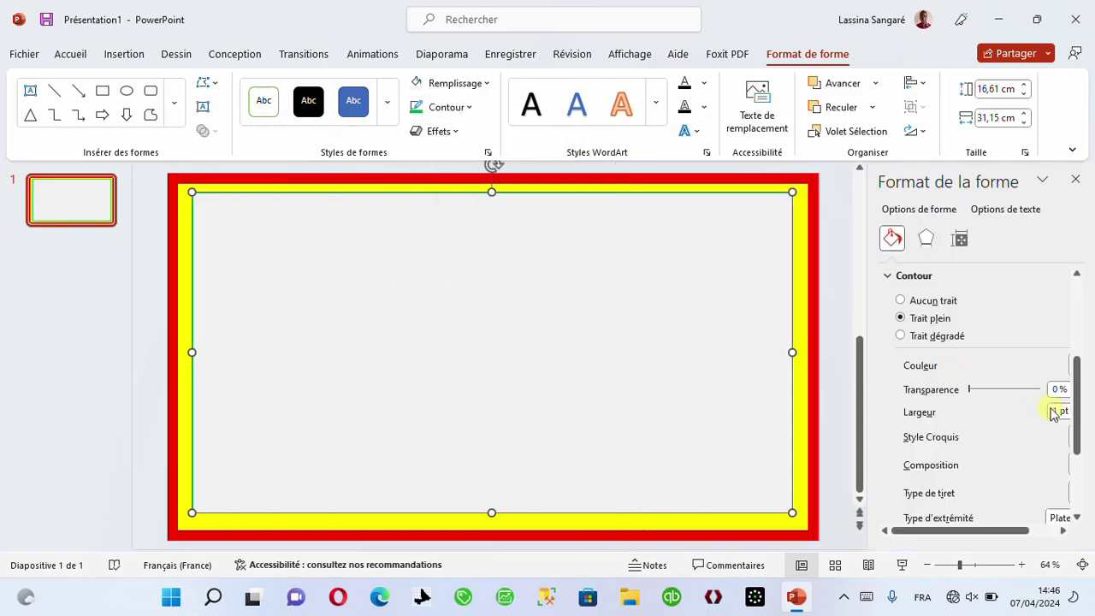
{"action": "left_click", "coordinate": [1060, 416]}
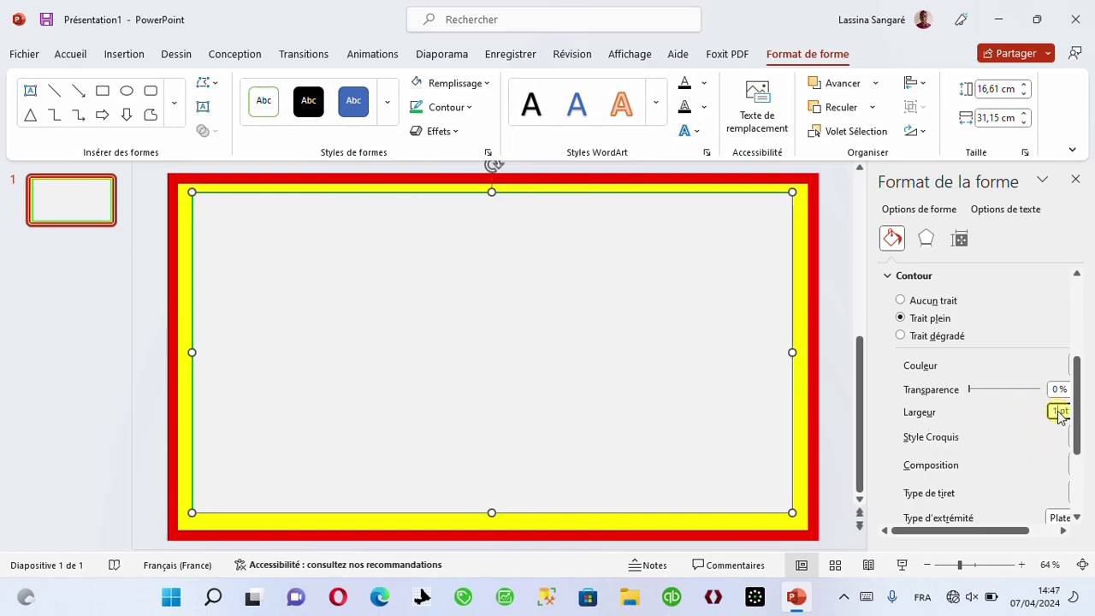
{"action": "type", "text": "15"}
{"action": "key", "text": "Return"}
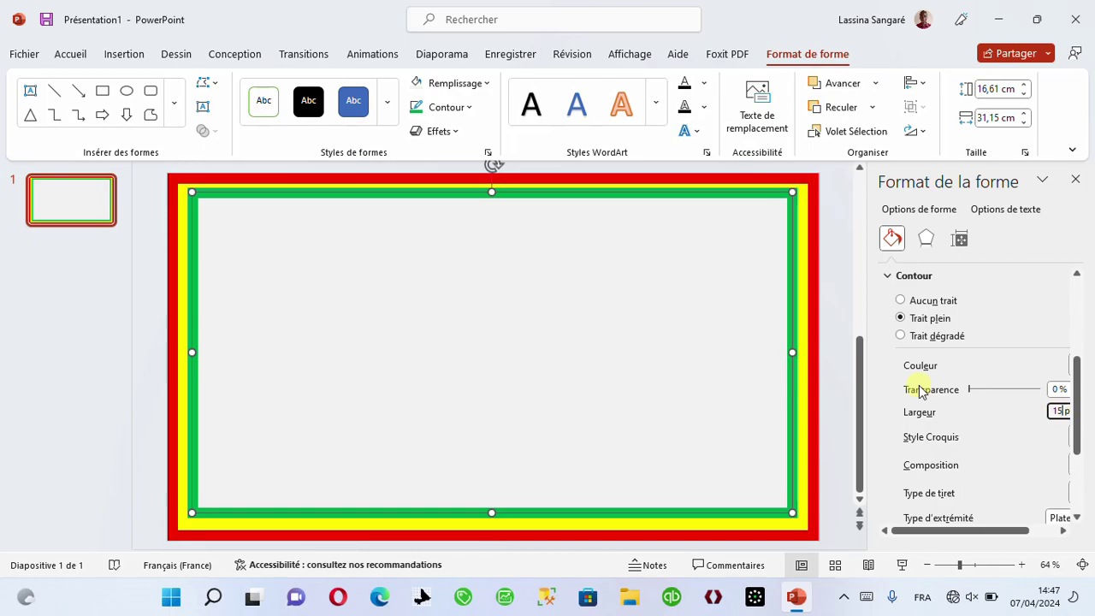
{"action": "left_click", "coordinate": [680, 349]}
{"action": "left_click", "coordinate": [666, 344]}
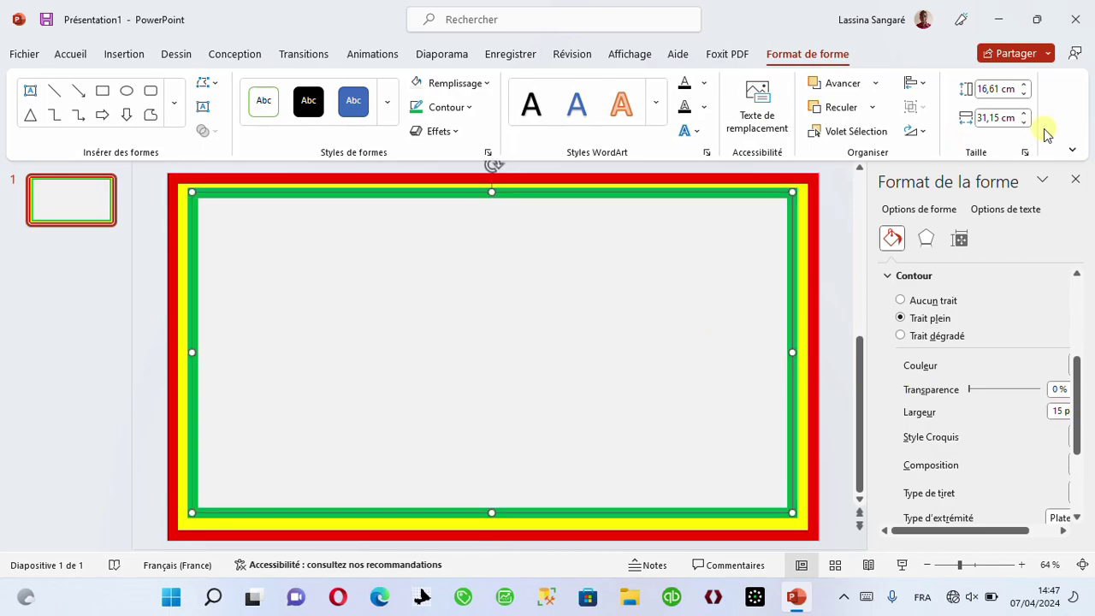
{"action": "left_click", "coordinate": [1079, 185]}
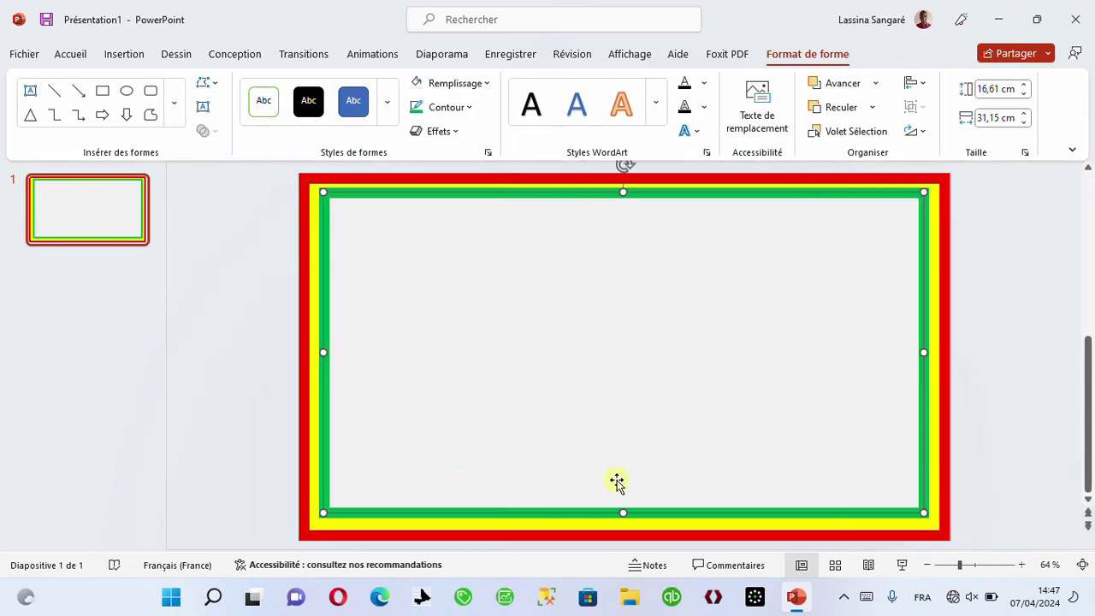
Stretch the inner rectangle to about 16.82 cm high and nudge it so the yellow margins around its green outline look even.
{"action": "left_click_drag", "start_coordinate": [623, 511], "coordinate": [625, 515]}
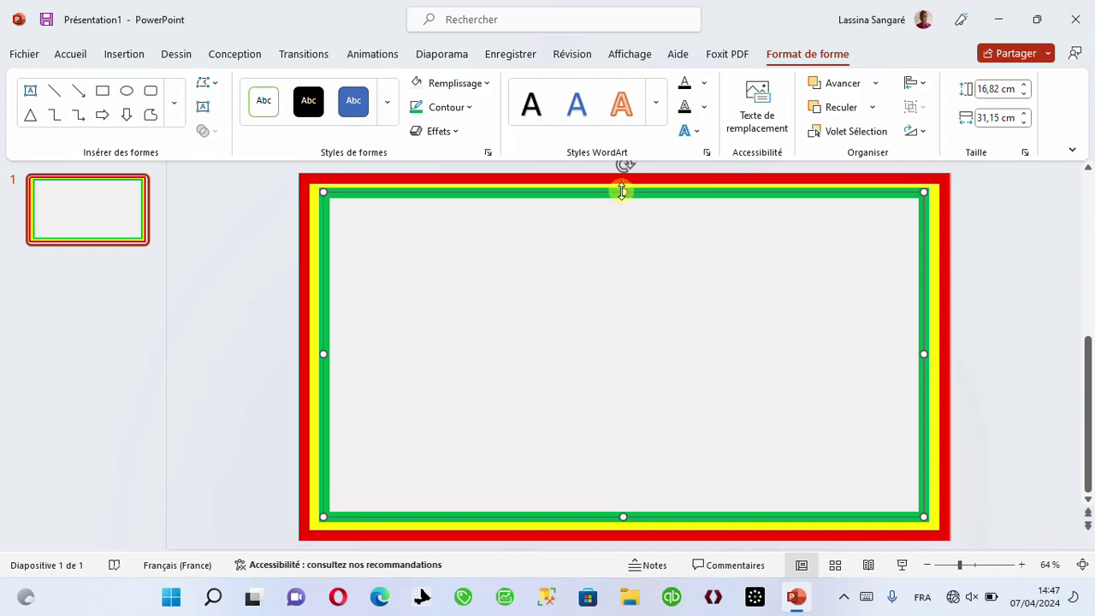
{"action": "left_click_drag", "start_coordinate": [622, 191], "coordinate": [623, 193]}
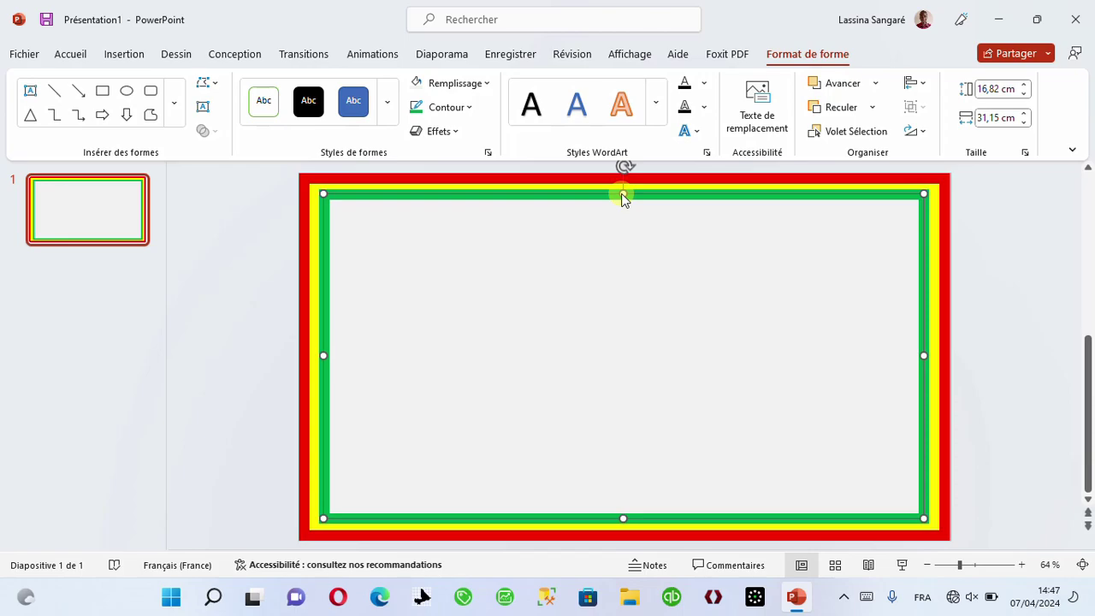
{"action": "key", "text": "ctrl+Right"}
{"action": "key", "text": "ctrl+Right"}
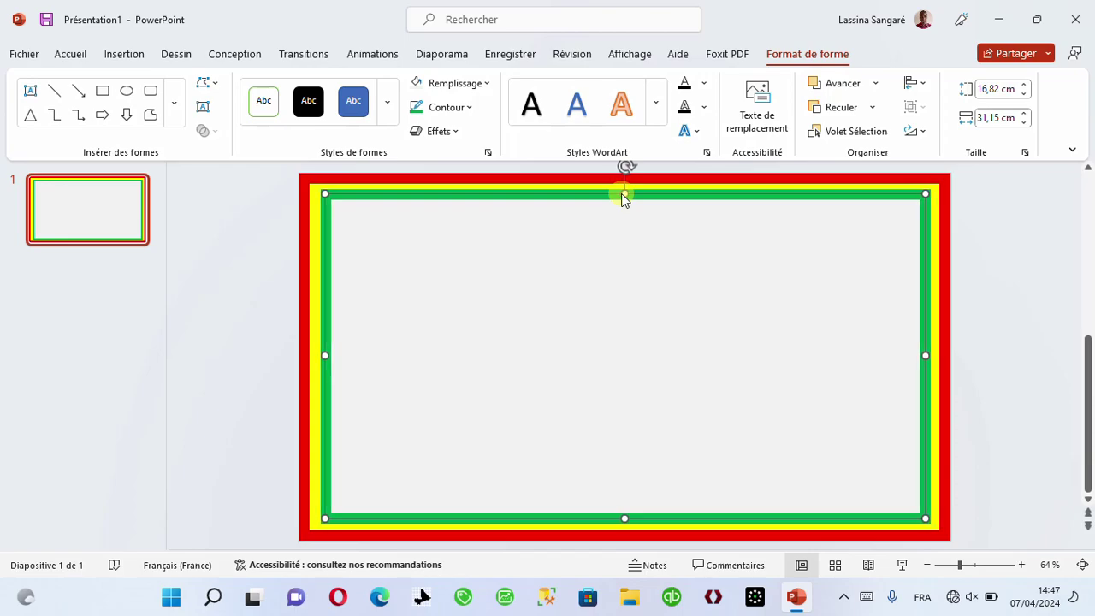
{"action": "key", "text": "ctrl+Right"}
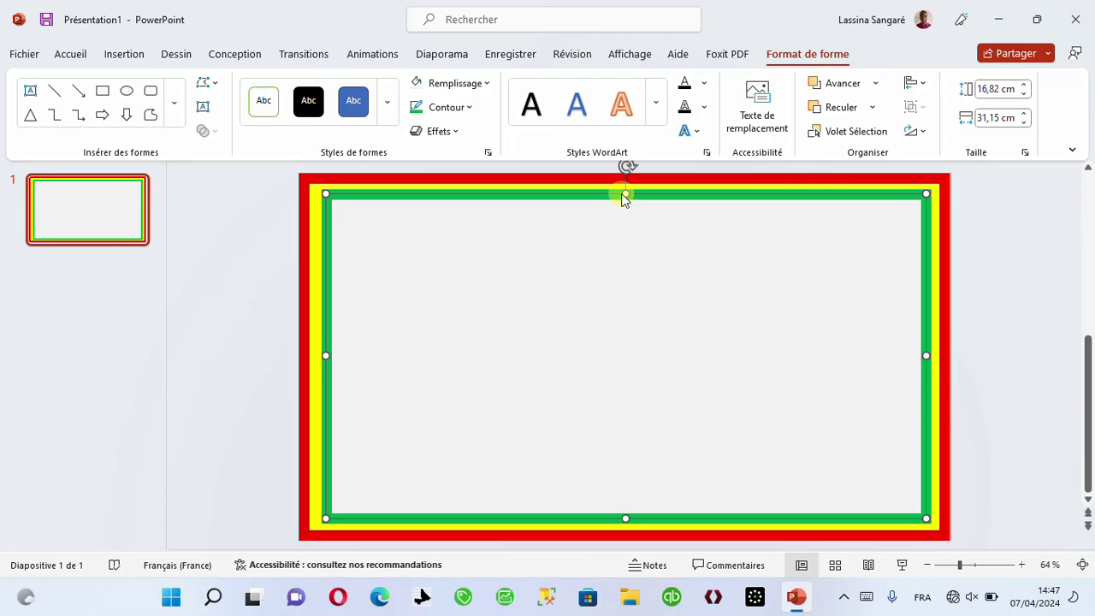
{"action": "key", "text": "ctrl+Left"}
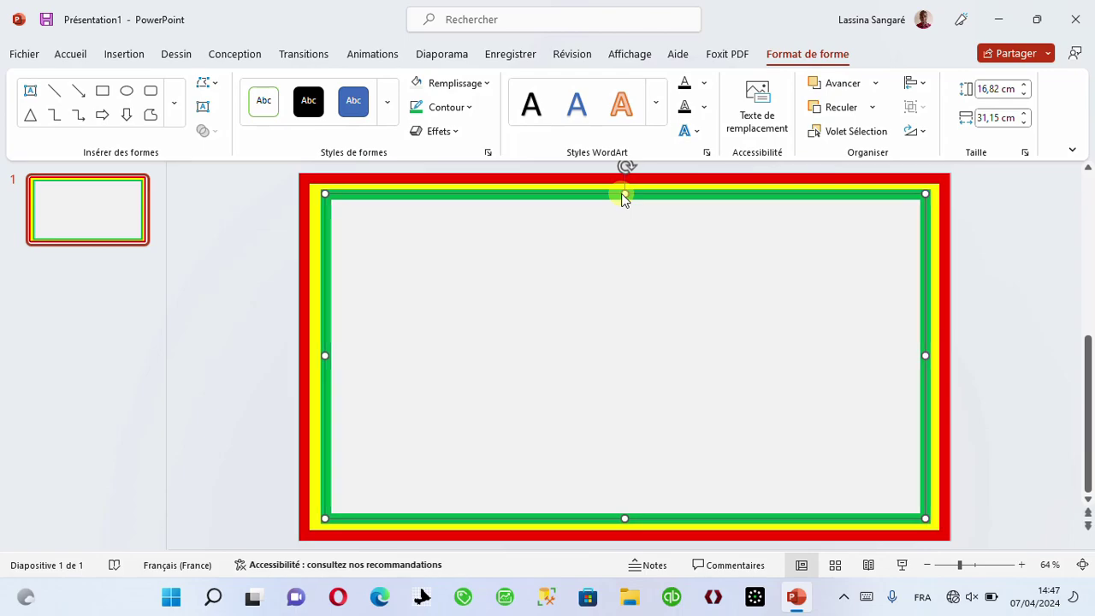
{"action": "key", "text": "ctrl+Left"}
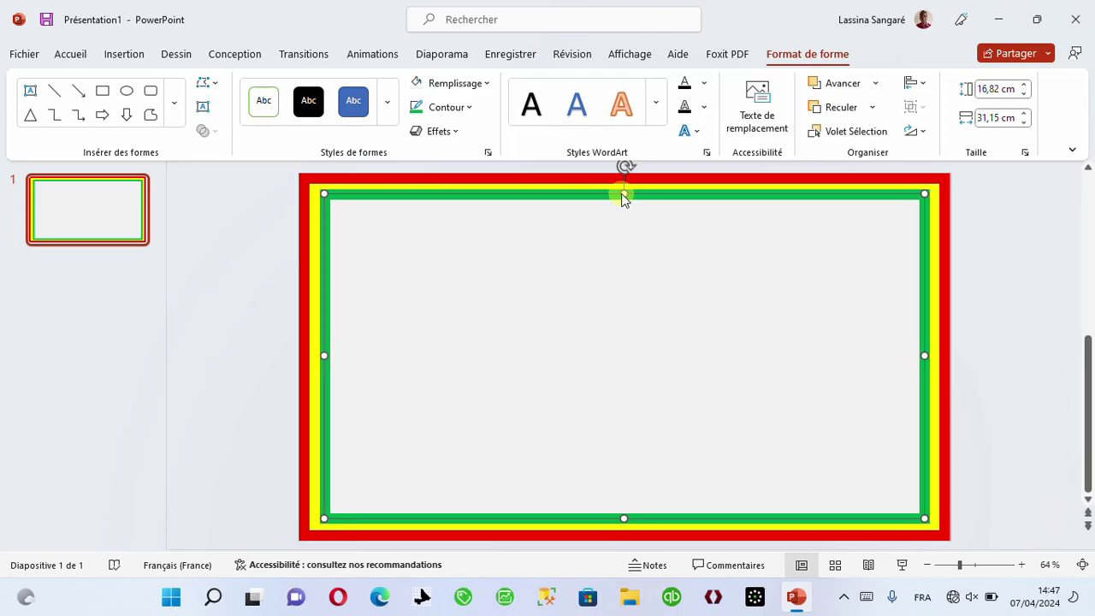
{"action": "left_click", "coordinate": [995, 294]}
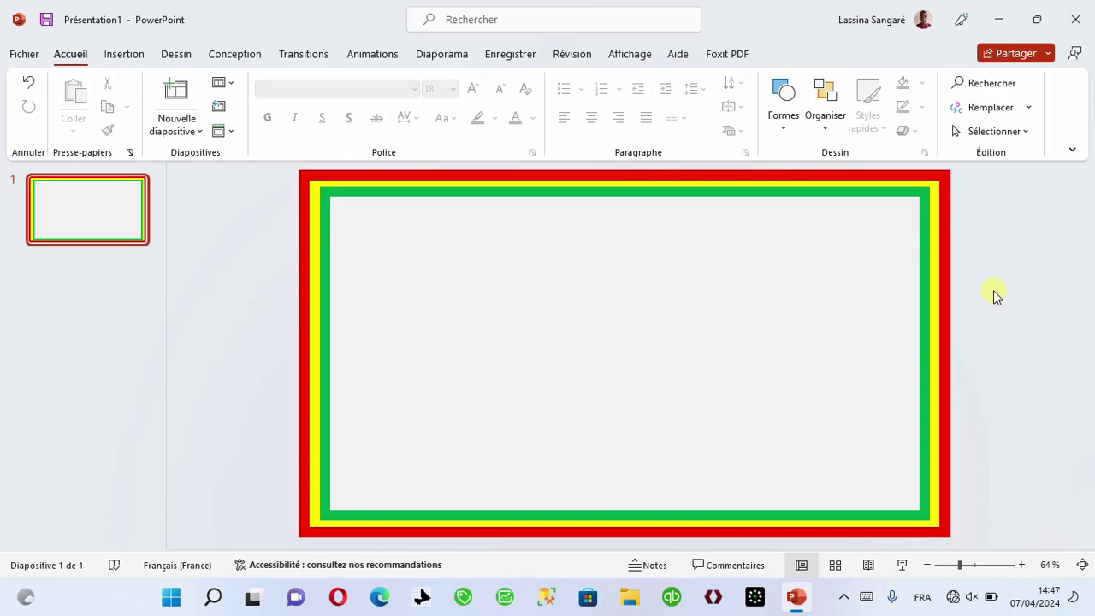
{"action": "left_click", "coordinate": [919, 247]}
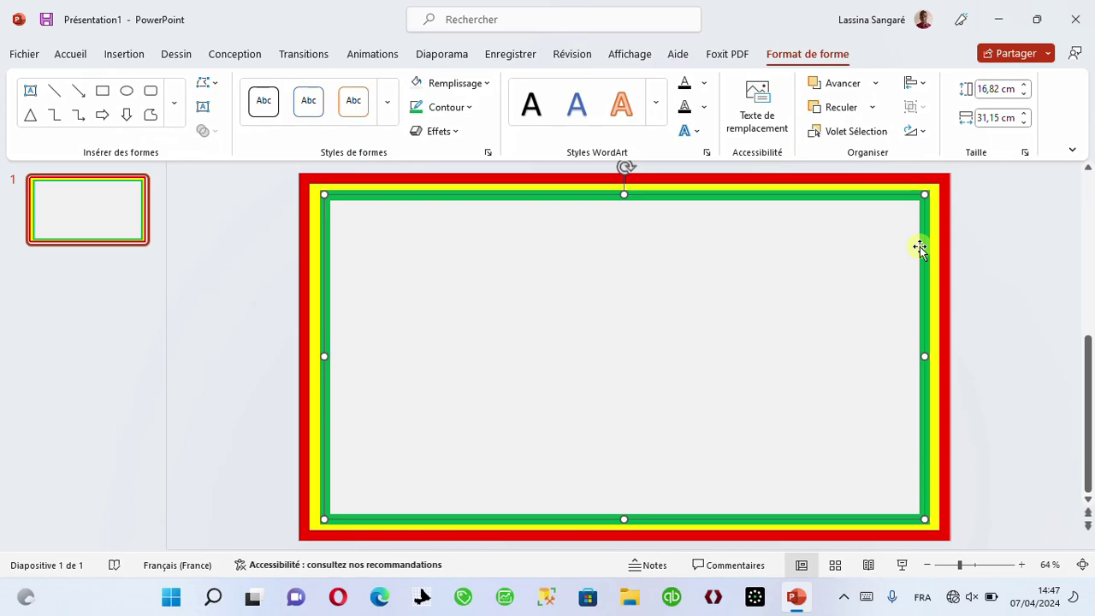
{"action": "left_click", "coordinate": [1032, 356]}
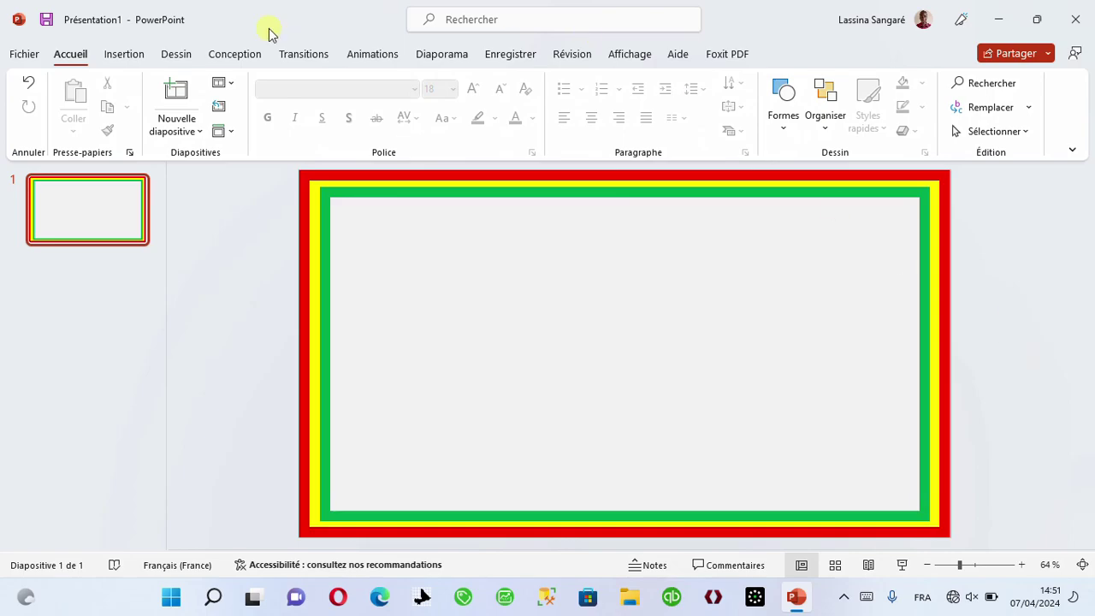
Insert a WordArt title in the hollow blue-outlined style reading "LA CORRUPTION" and move it slightly up and left of the slide's centre.
{"action": "left_click", "coordinate": [134, 58]}
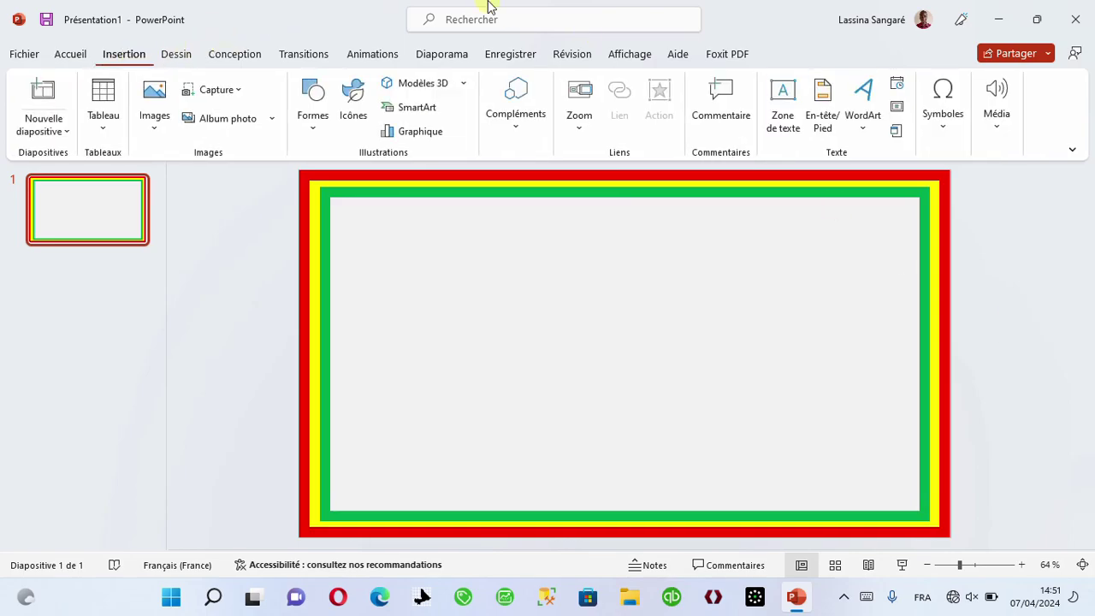
{"action": "left_click", "coordinate": [861, 119]}
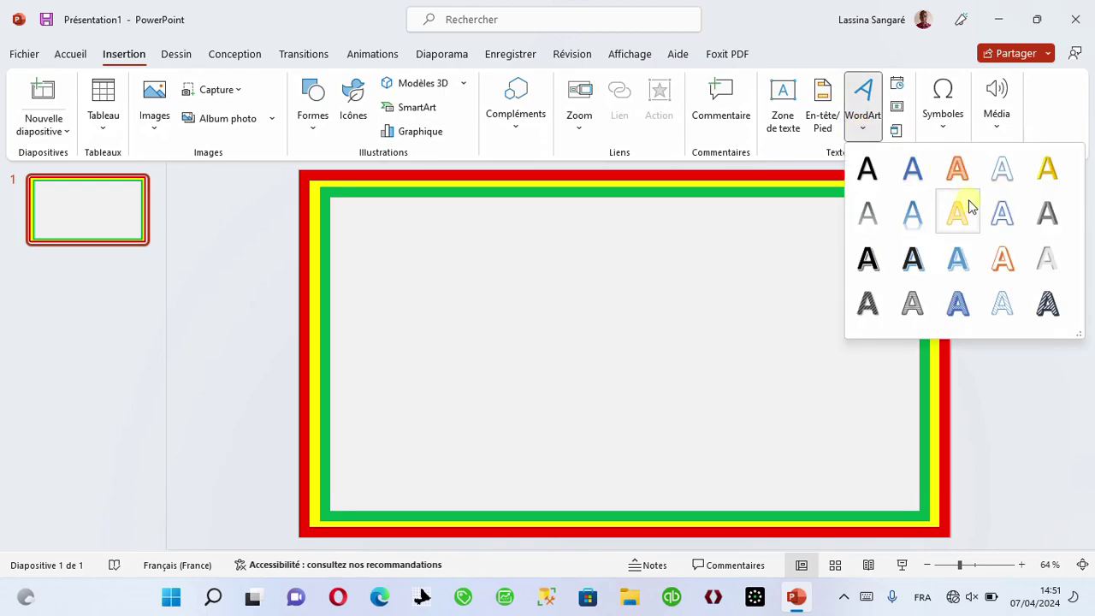
{"action": "left_click", "coordinate": [1004, 219]}
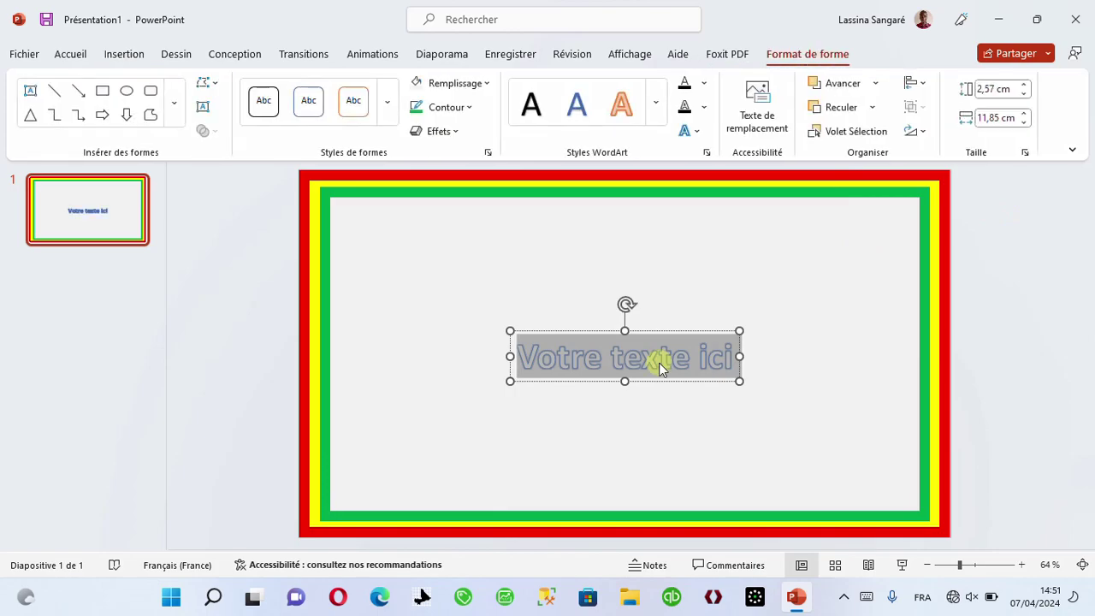
{"action": "type", "text": "La"}
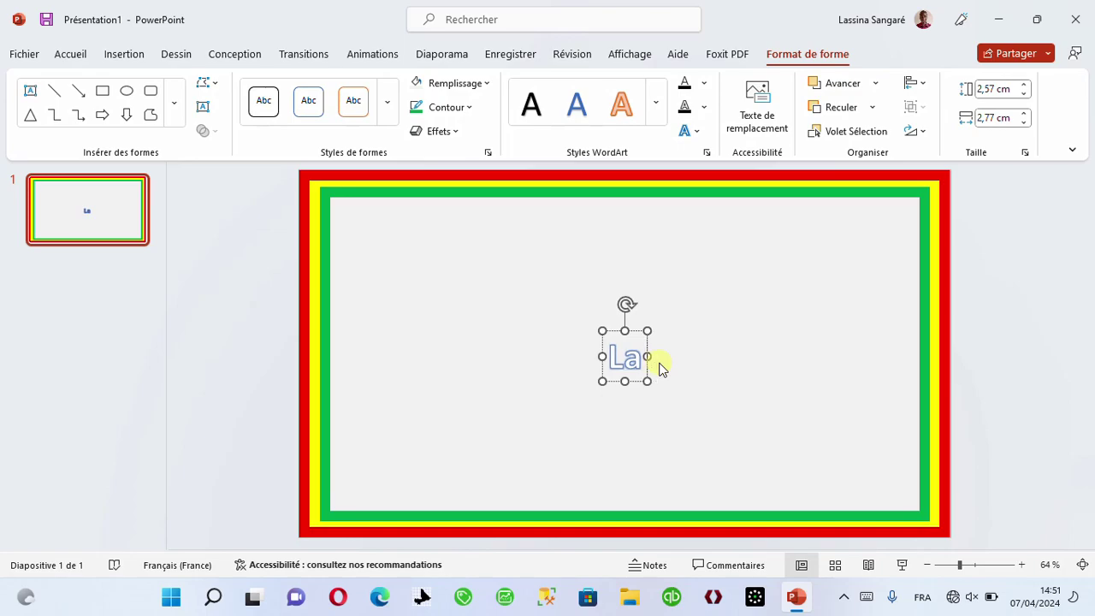
{"action": "key", "text": "BackSpace"}
{"action": "type", "text": "A CO"}
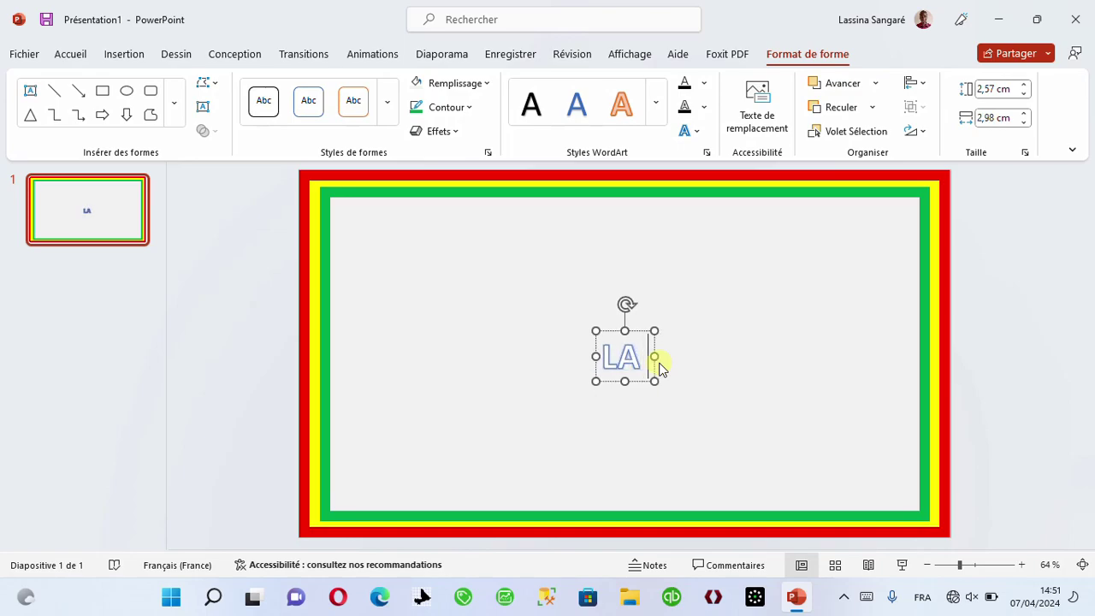
{"action": "type", "text": "RR"}
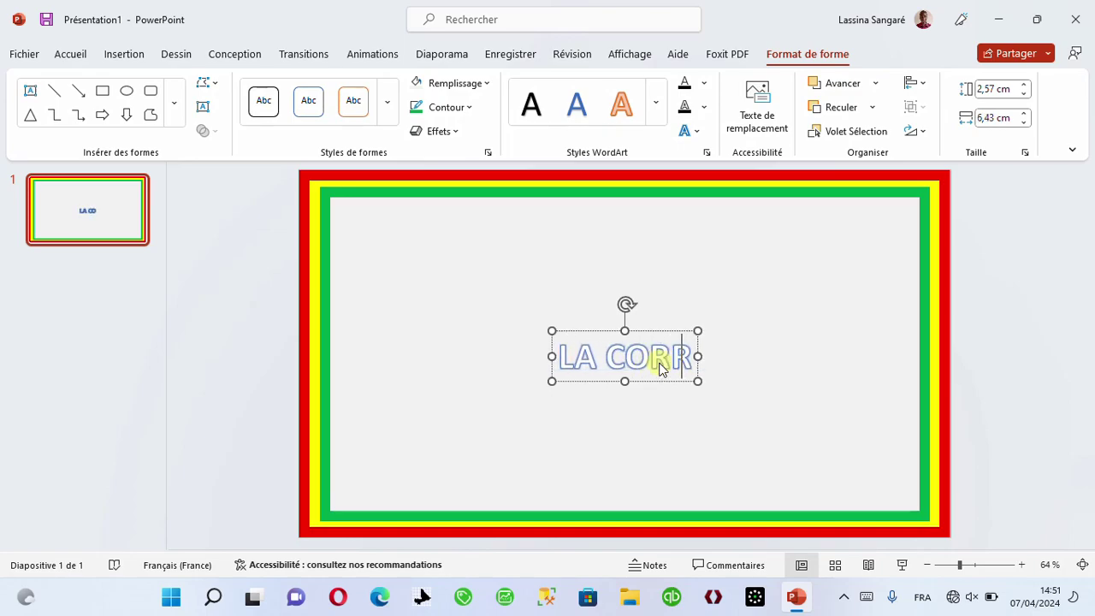
{"action": "type", "text": "UPTION"}
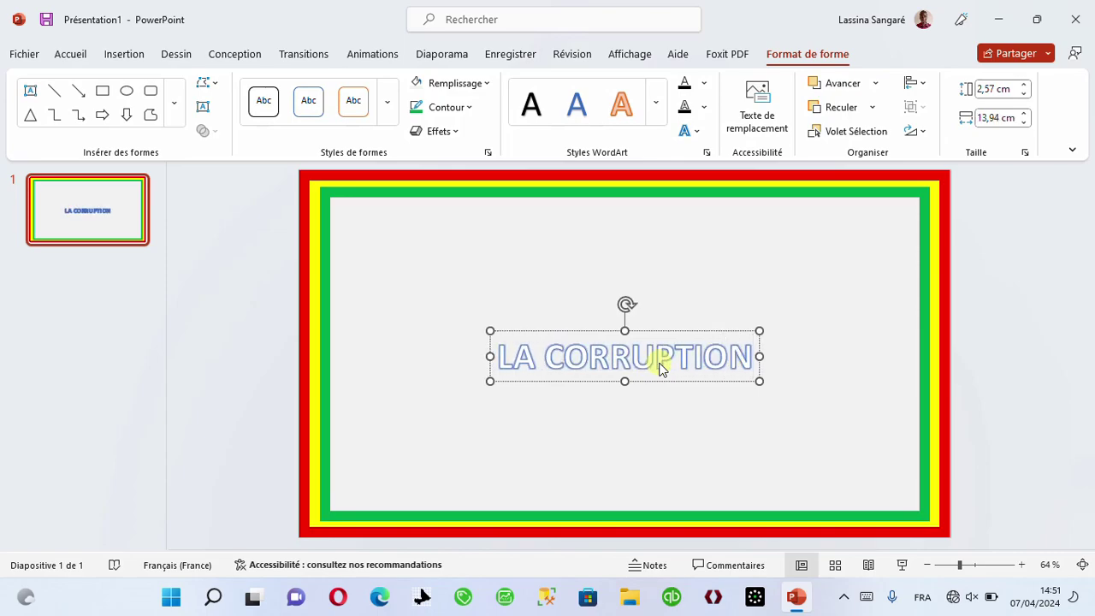
{"action": "left_click_drag", "start_coordinate": [579, 332], "coordinate": [556, 302]}
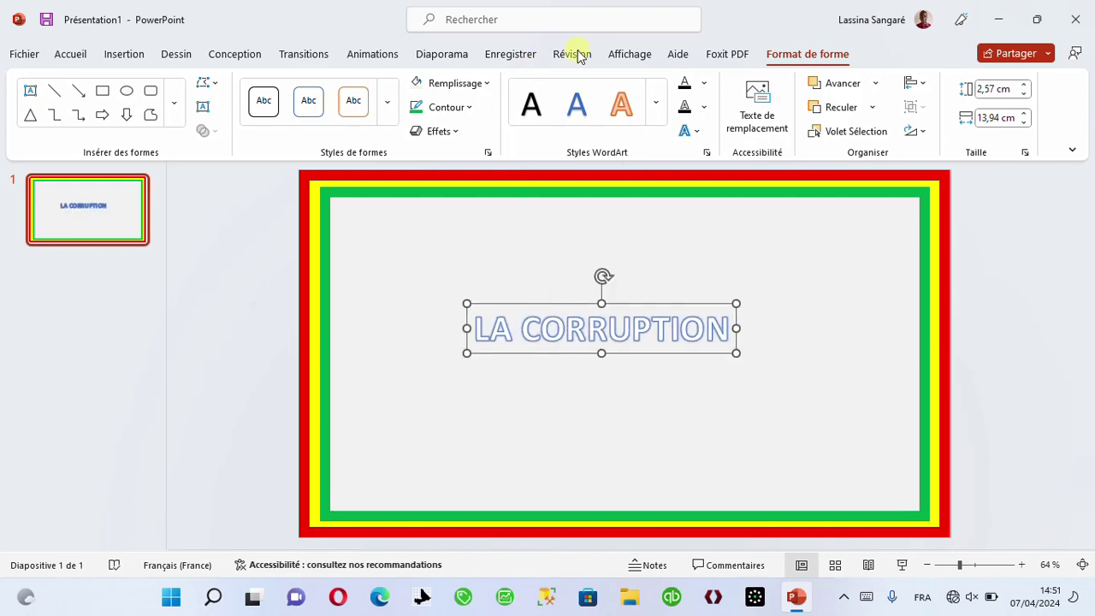
Open the text fill colour choices for the "LA CORRUPTION" WordArt.
{"action": "left_click", "coordinate": [702, 86]}
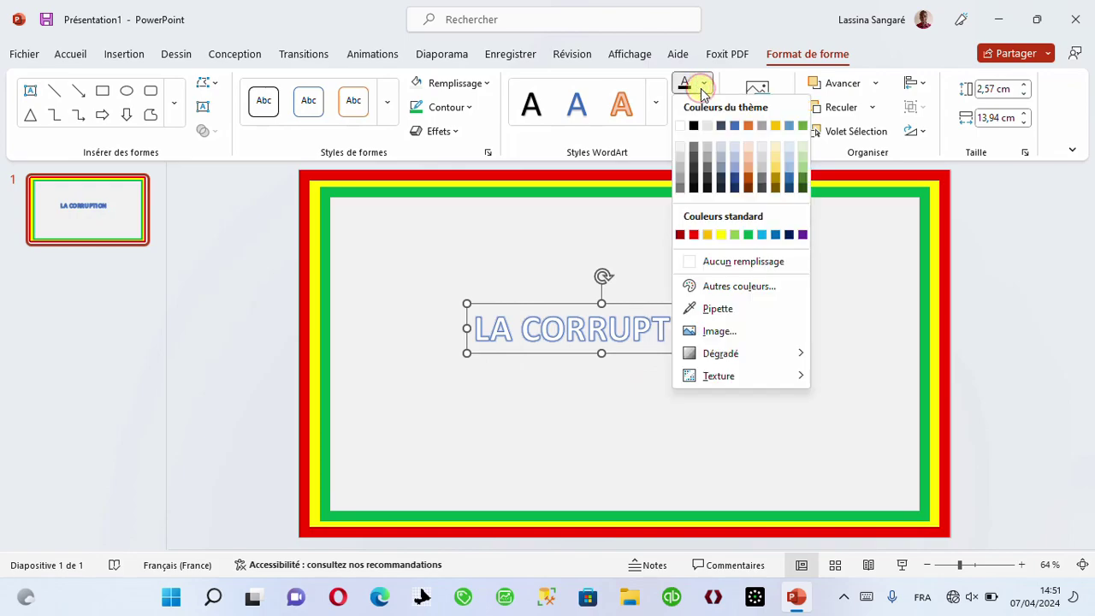